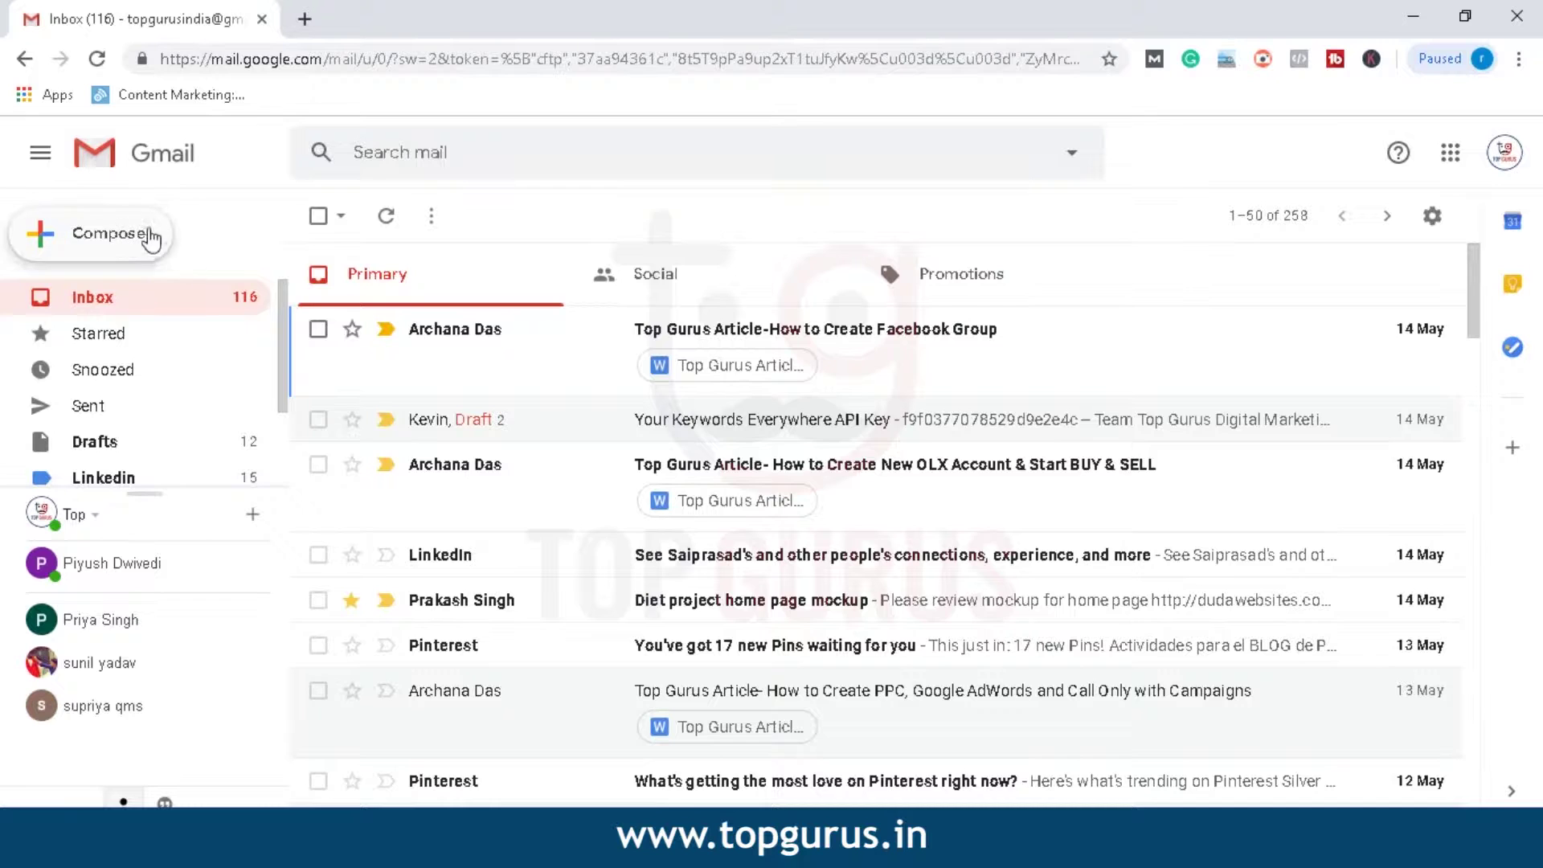
Start a new message, check its scheduled-send and text formatting options, and close the compose window
click(111, 248)
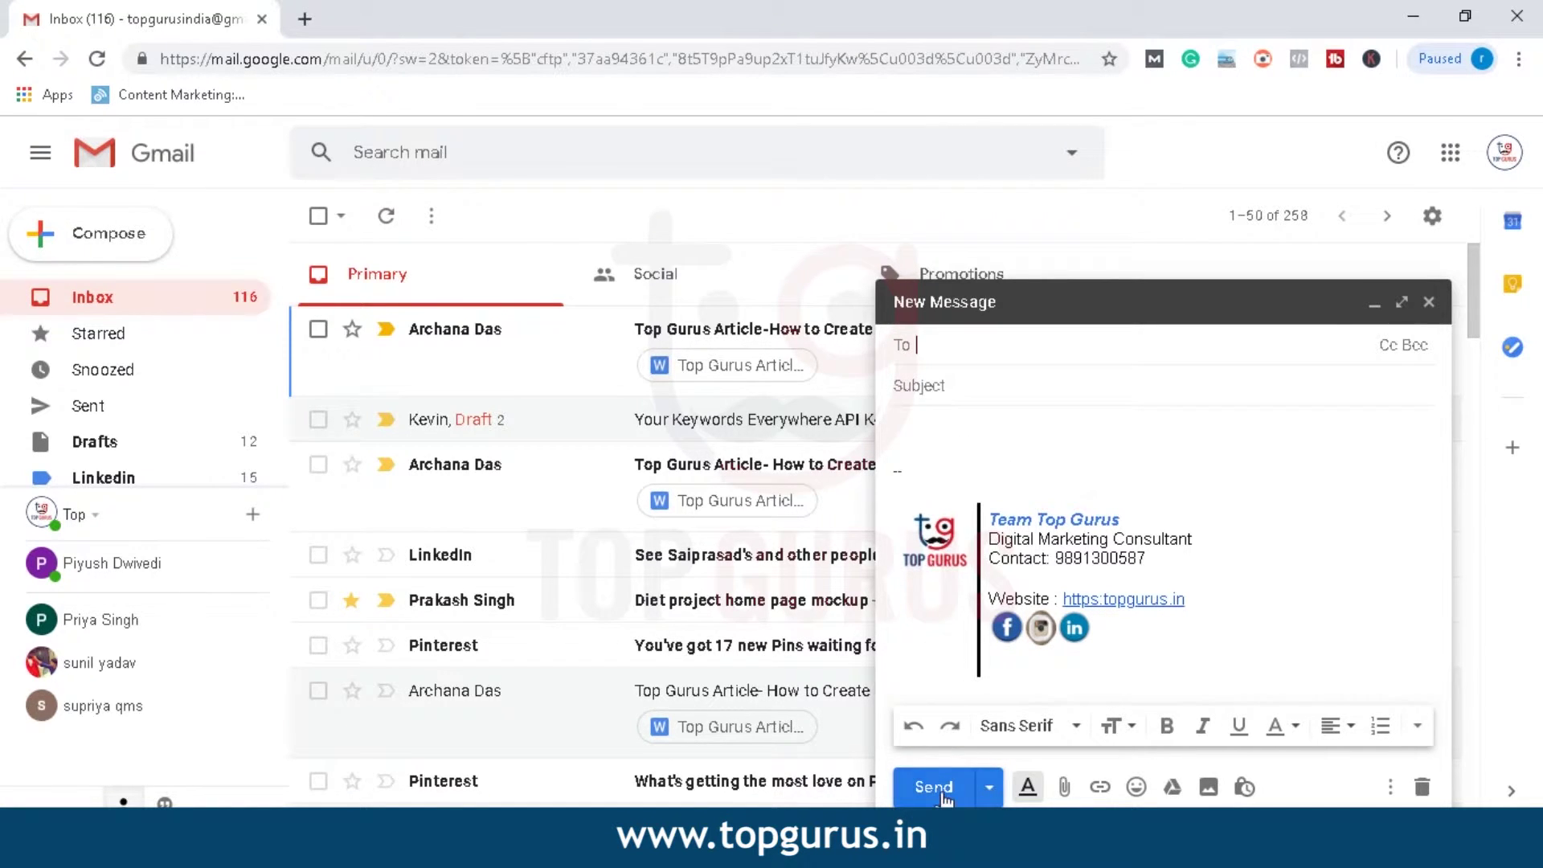
click(988, 792)
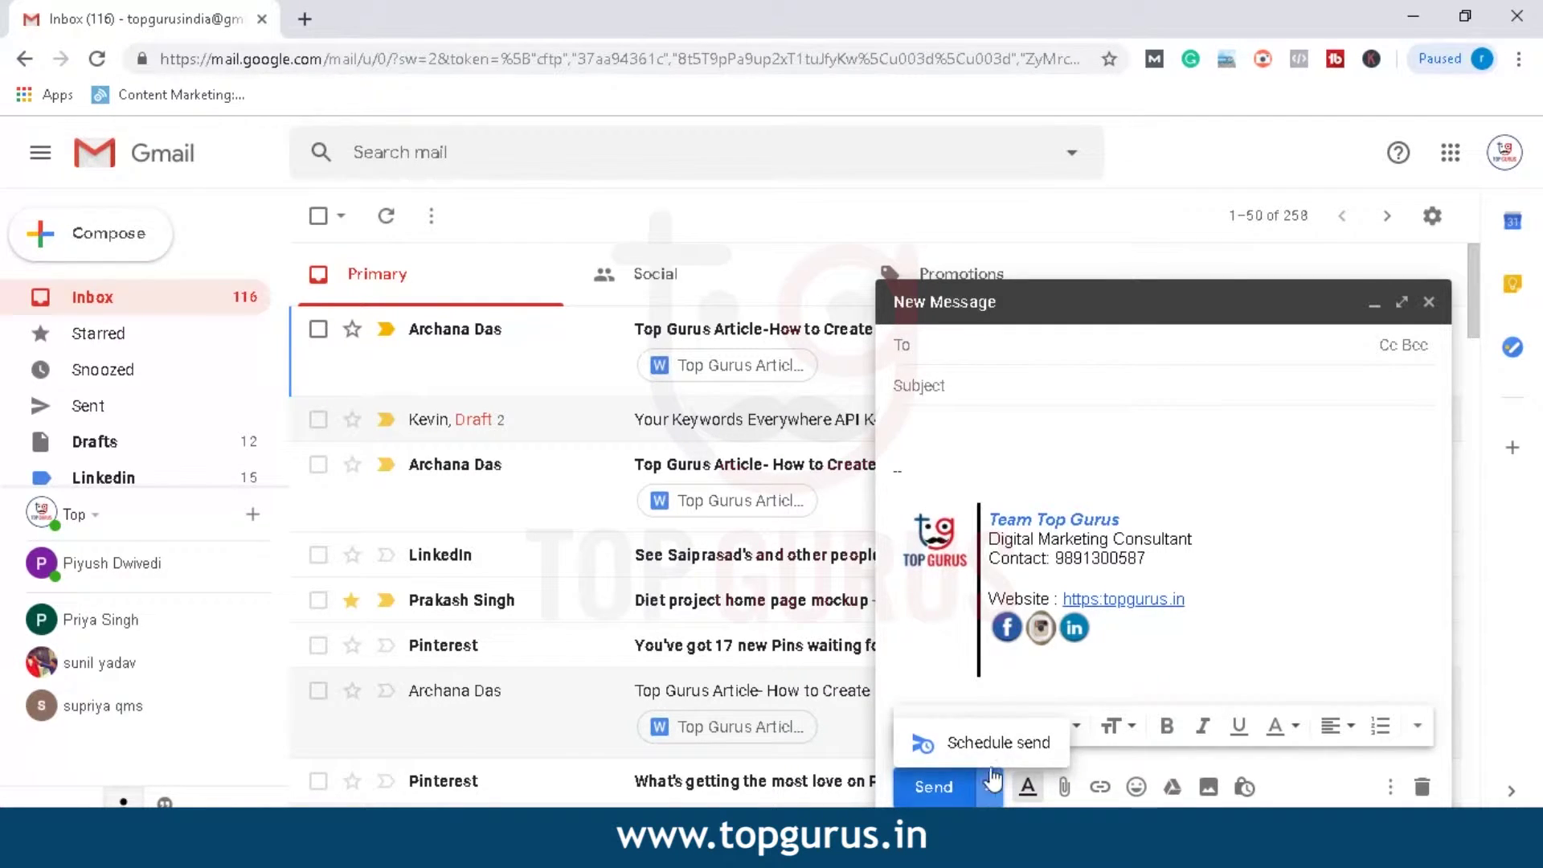
click(1102, 664)
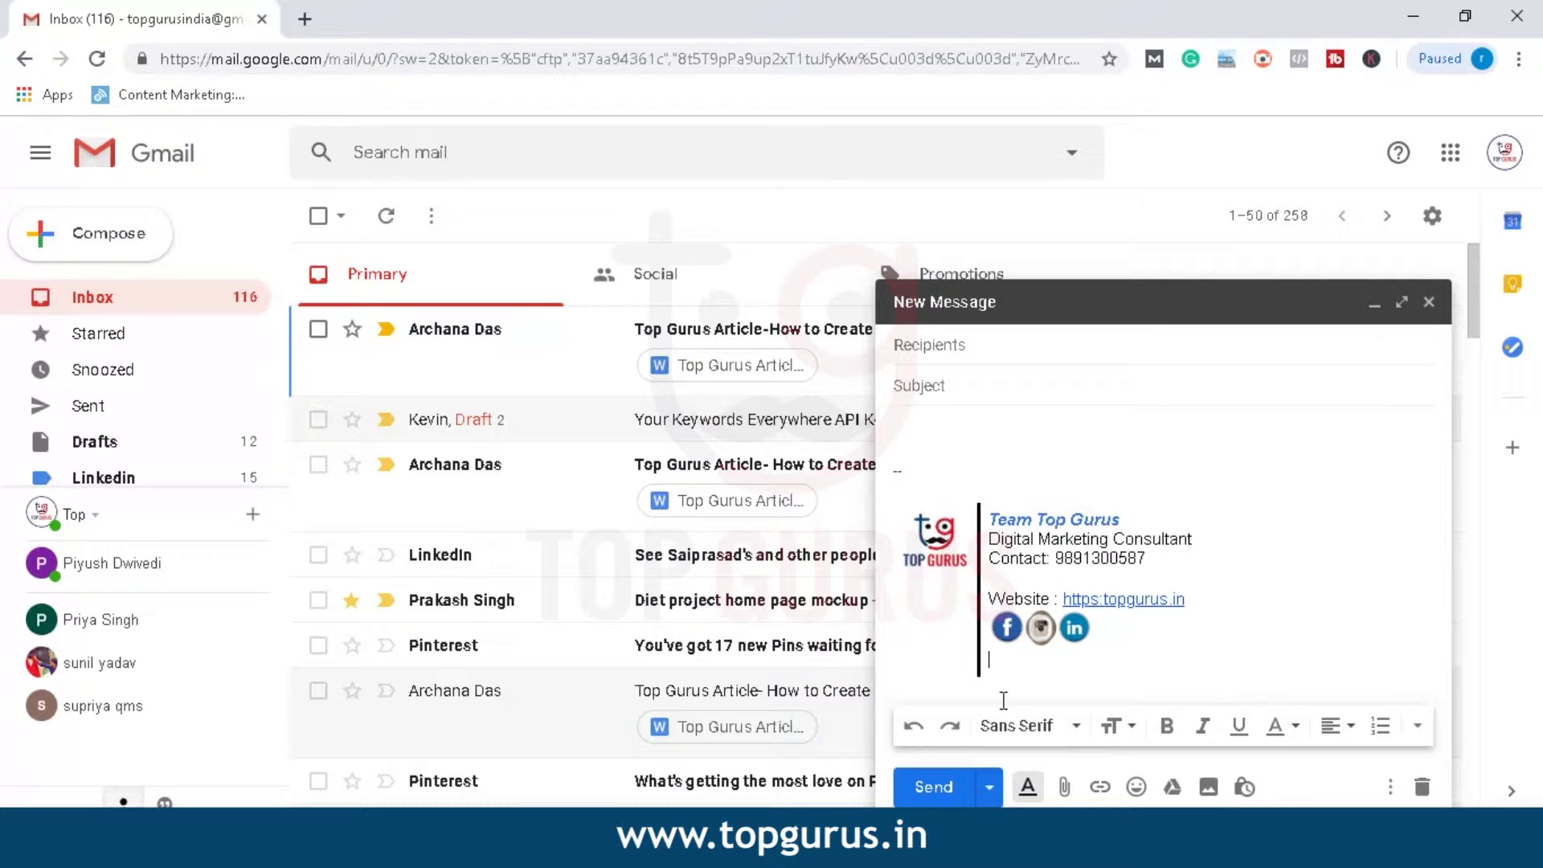
click(1027, 788)
click(1027, 787)
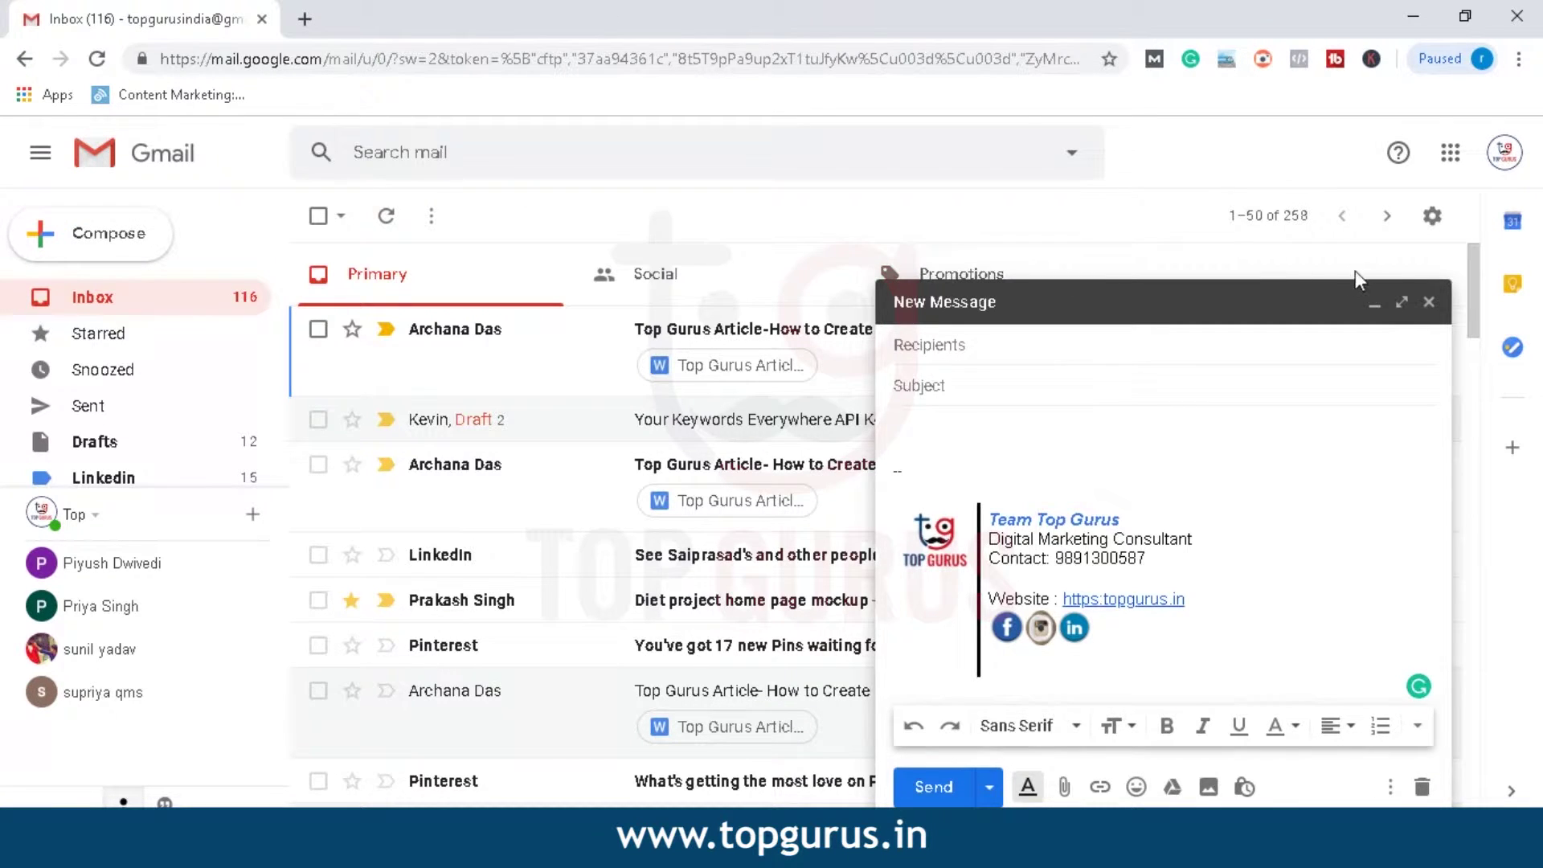
click(1429, 303)
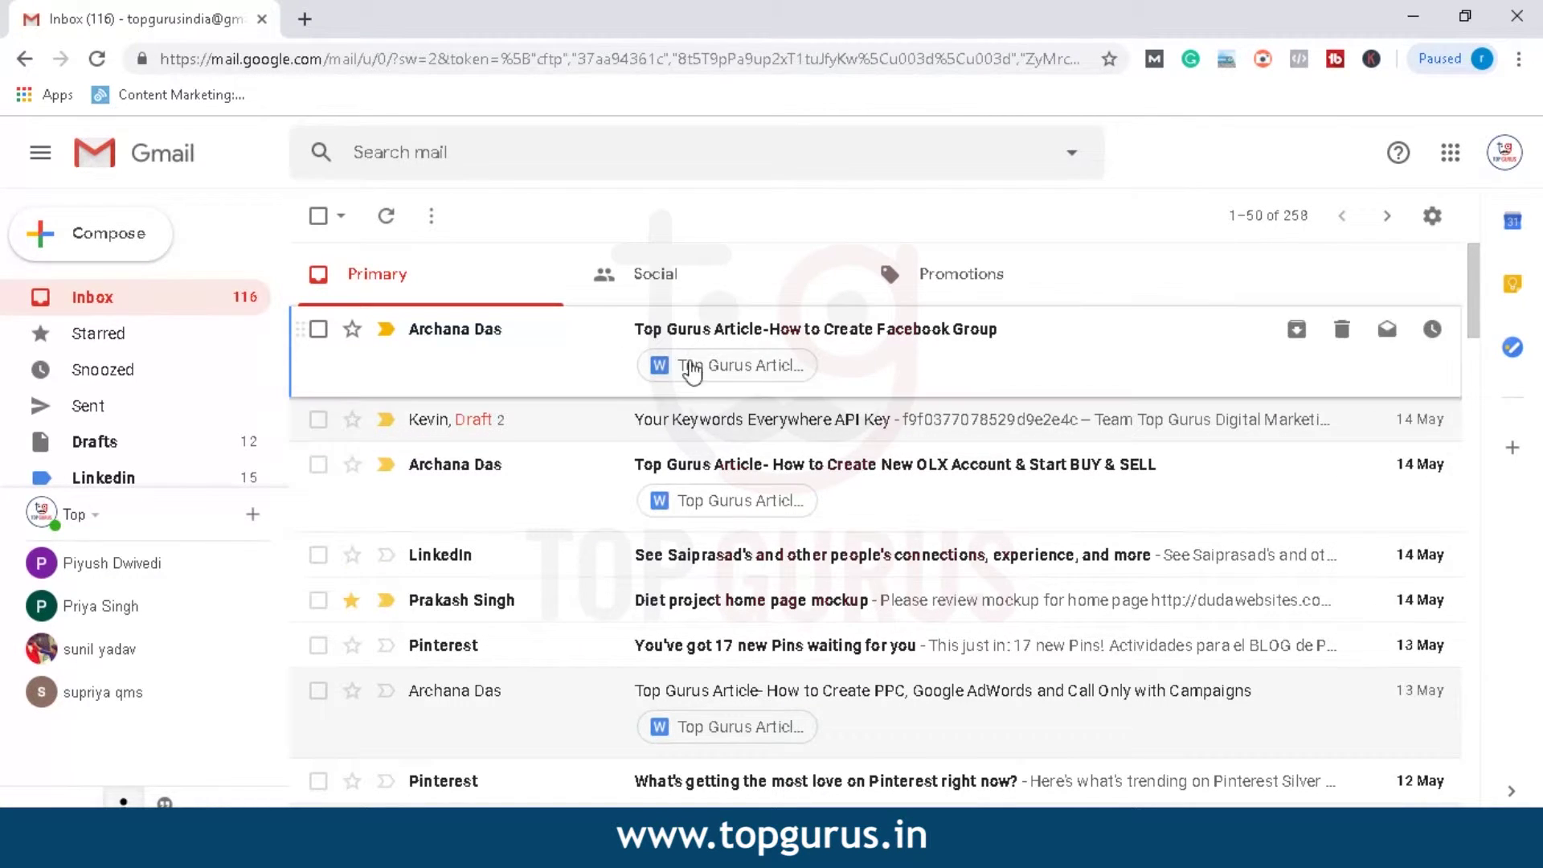
View the Social and Promotions mail categories and the Starred folder, ending back in the Primary inbox
click(696, 273)
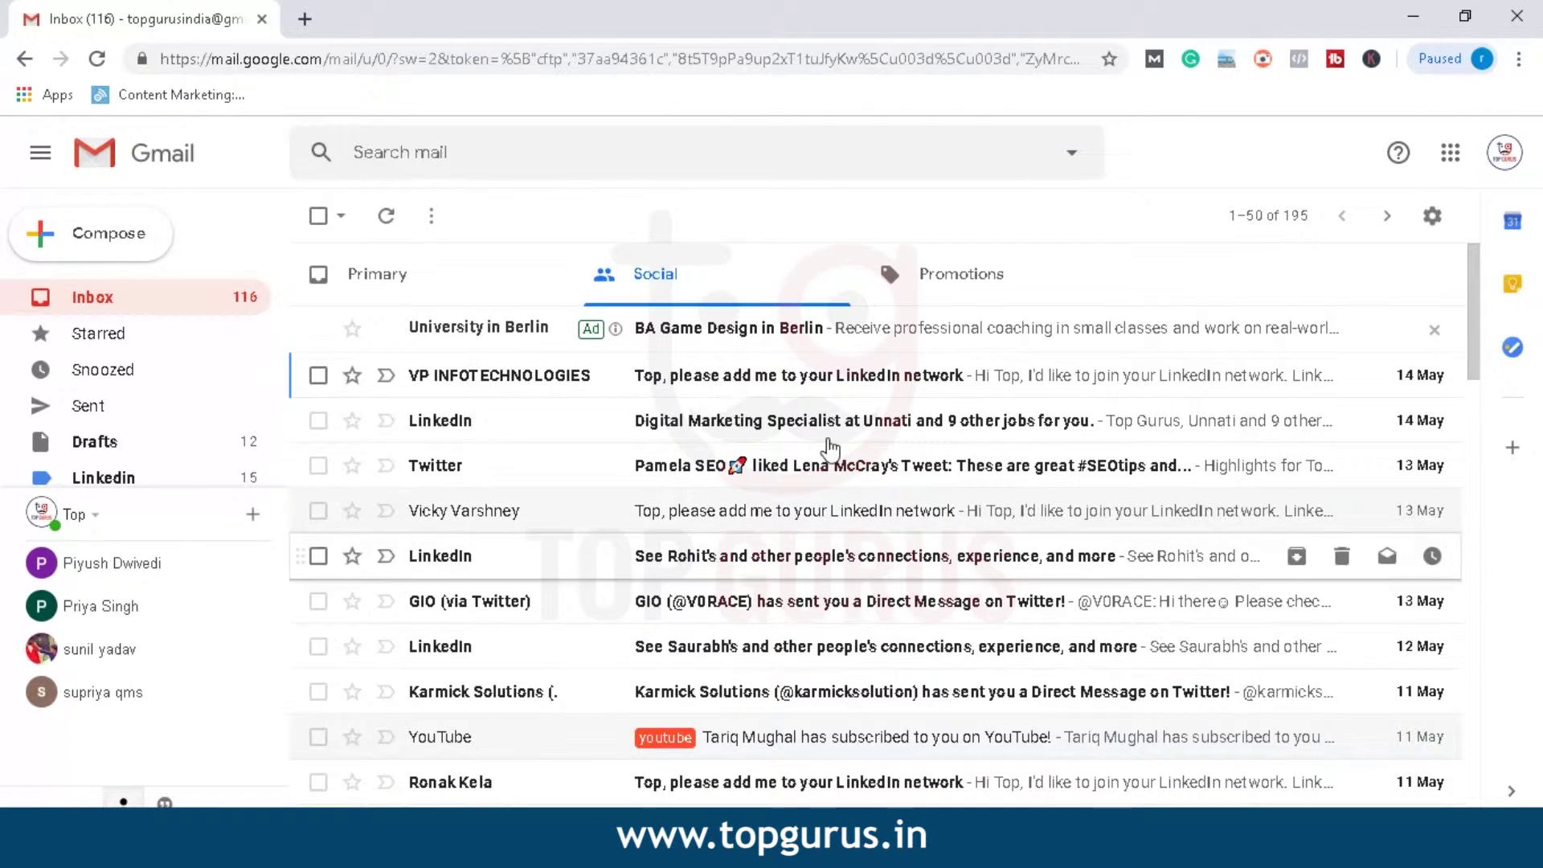
click(948, 273)
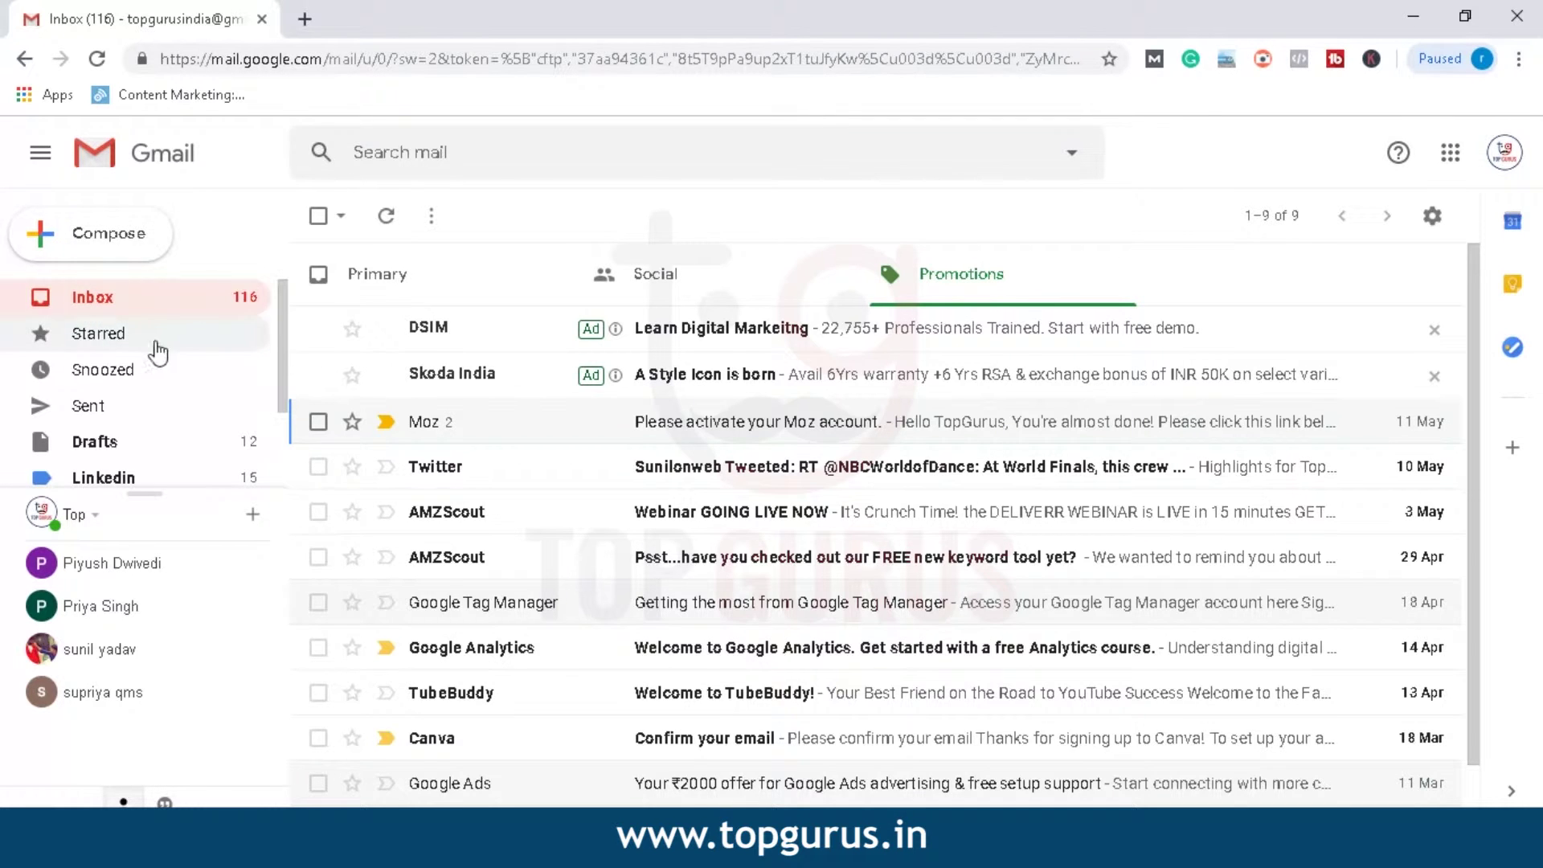
click(113, 341)
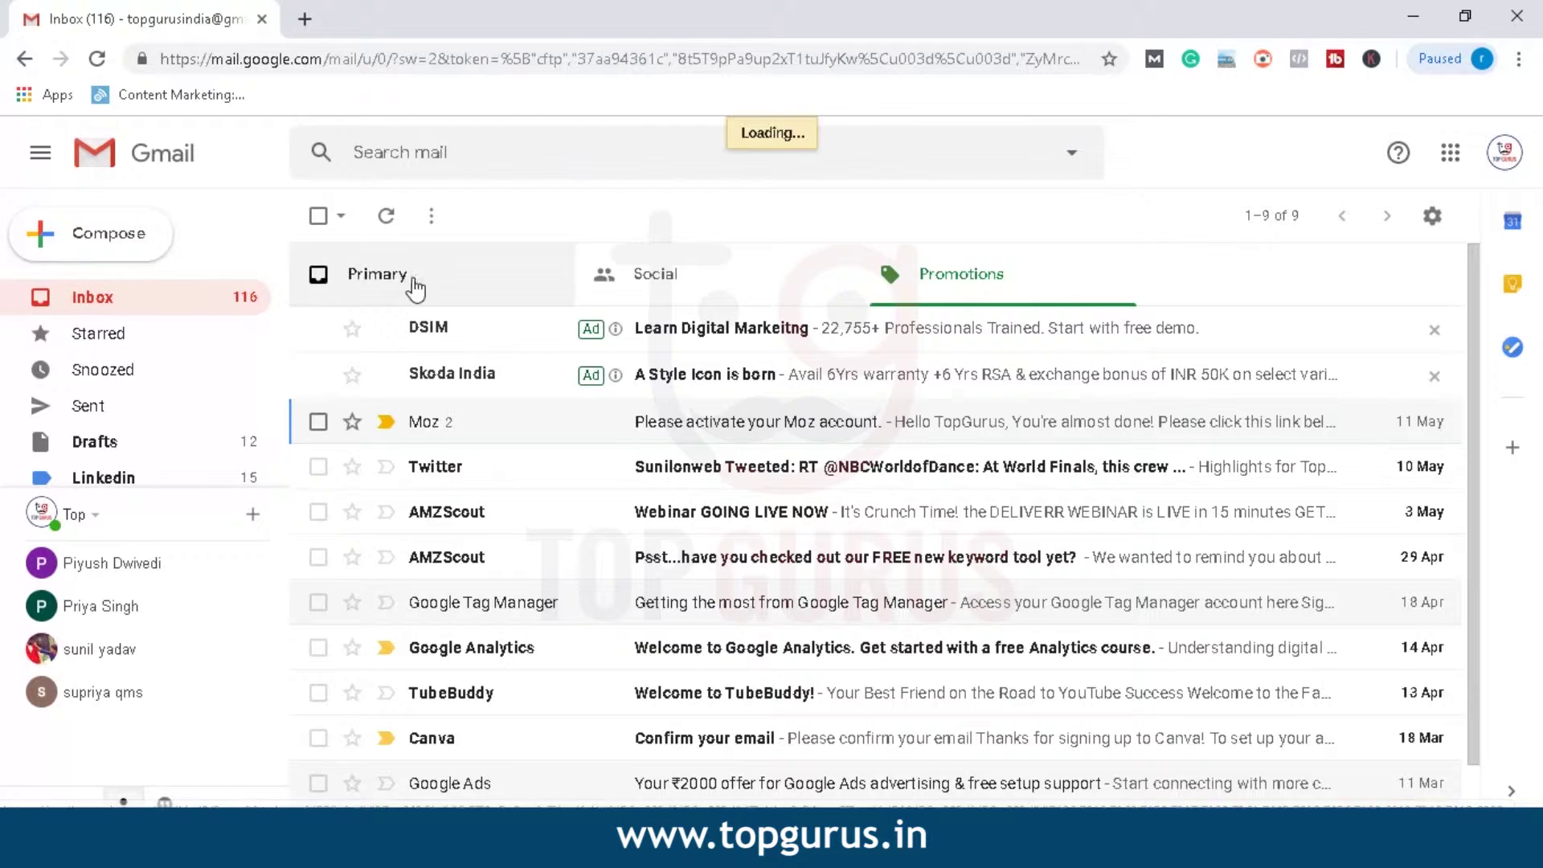
click(172, 298)
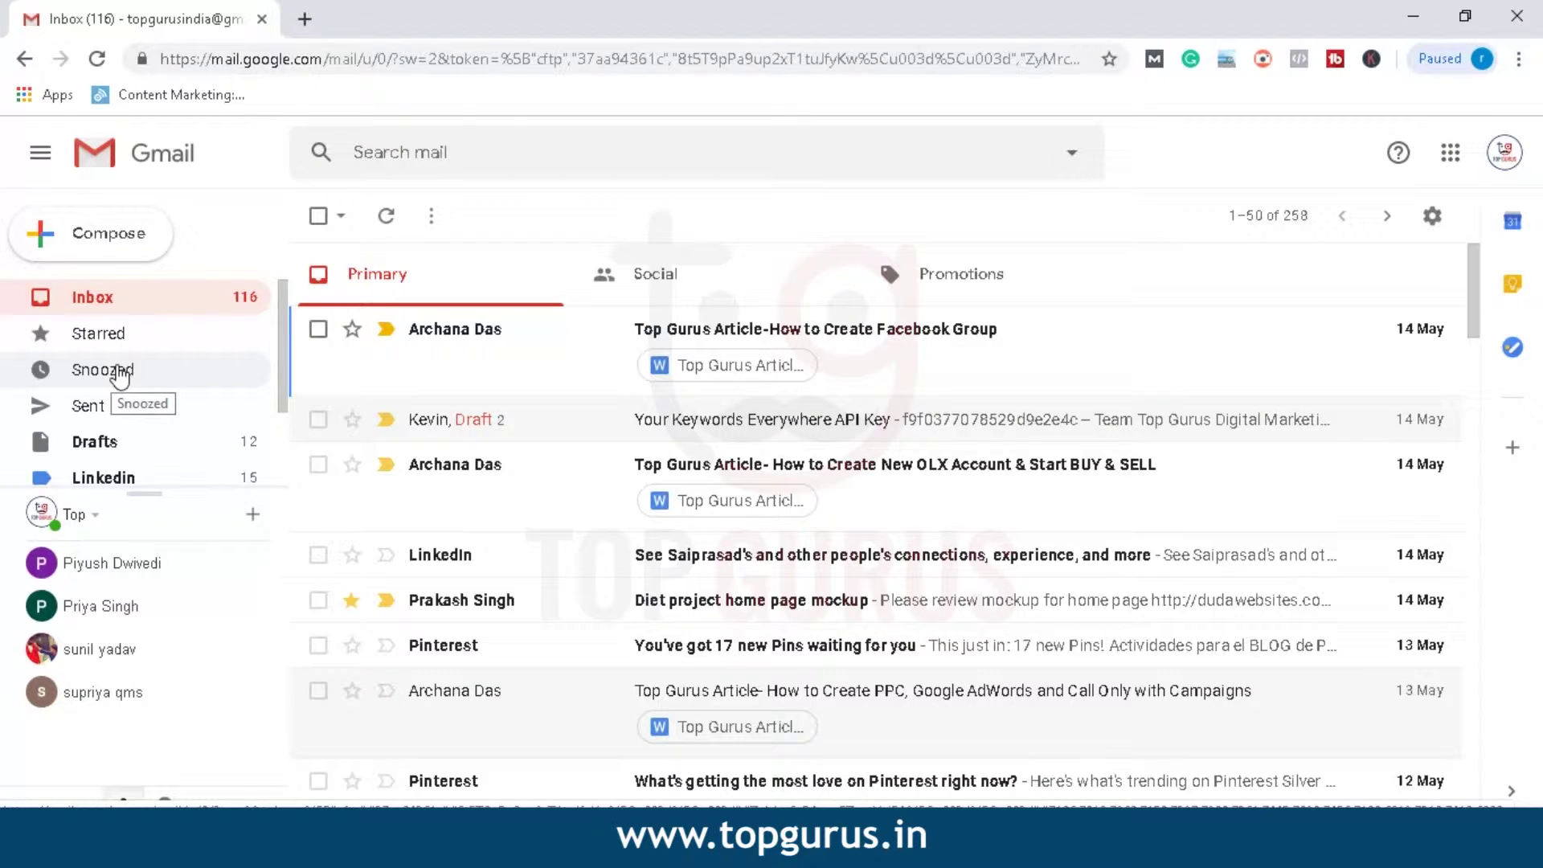
View the Sent and Drafts folders, then return to the inbox
click(122, 416)
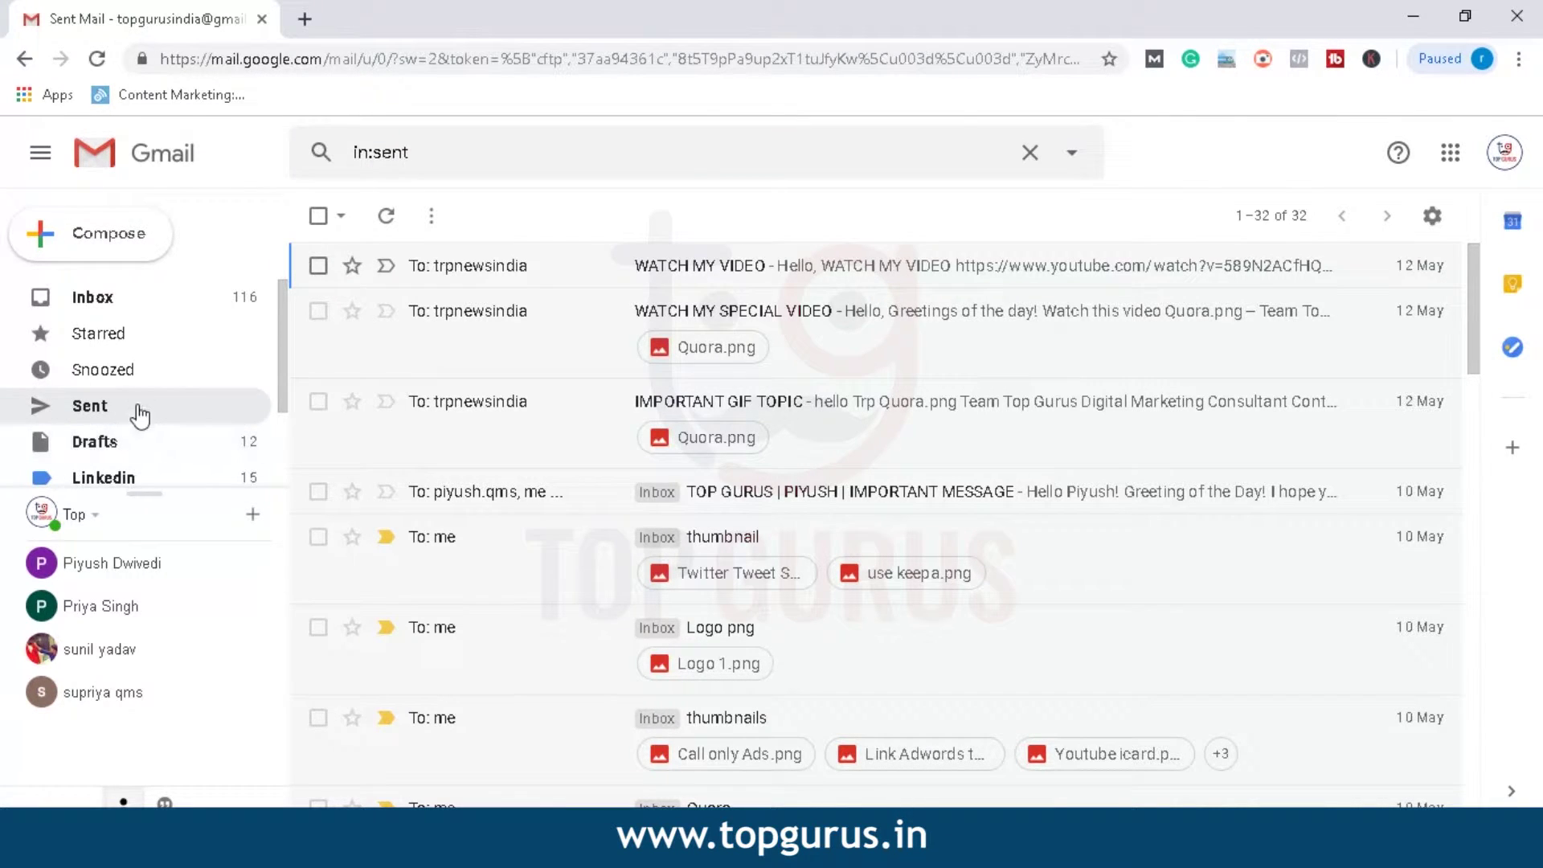
click(122, 441)
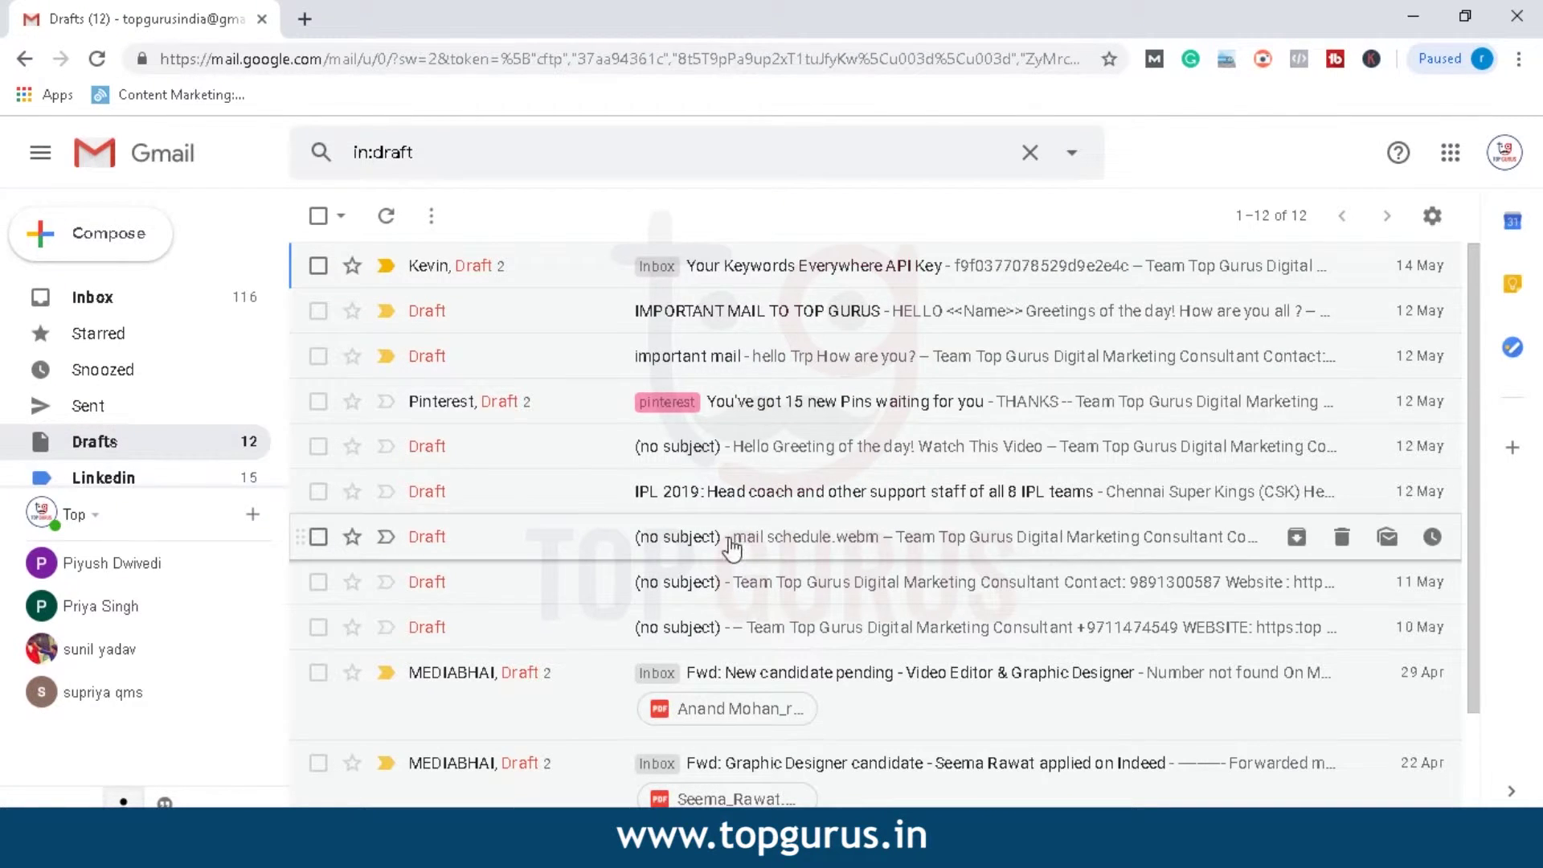
click(163, 290)
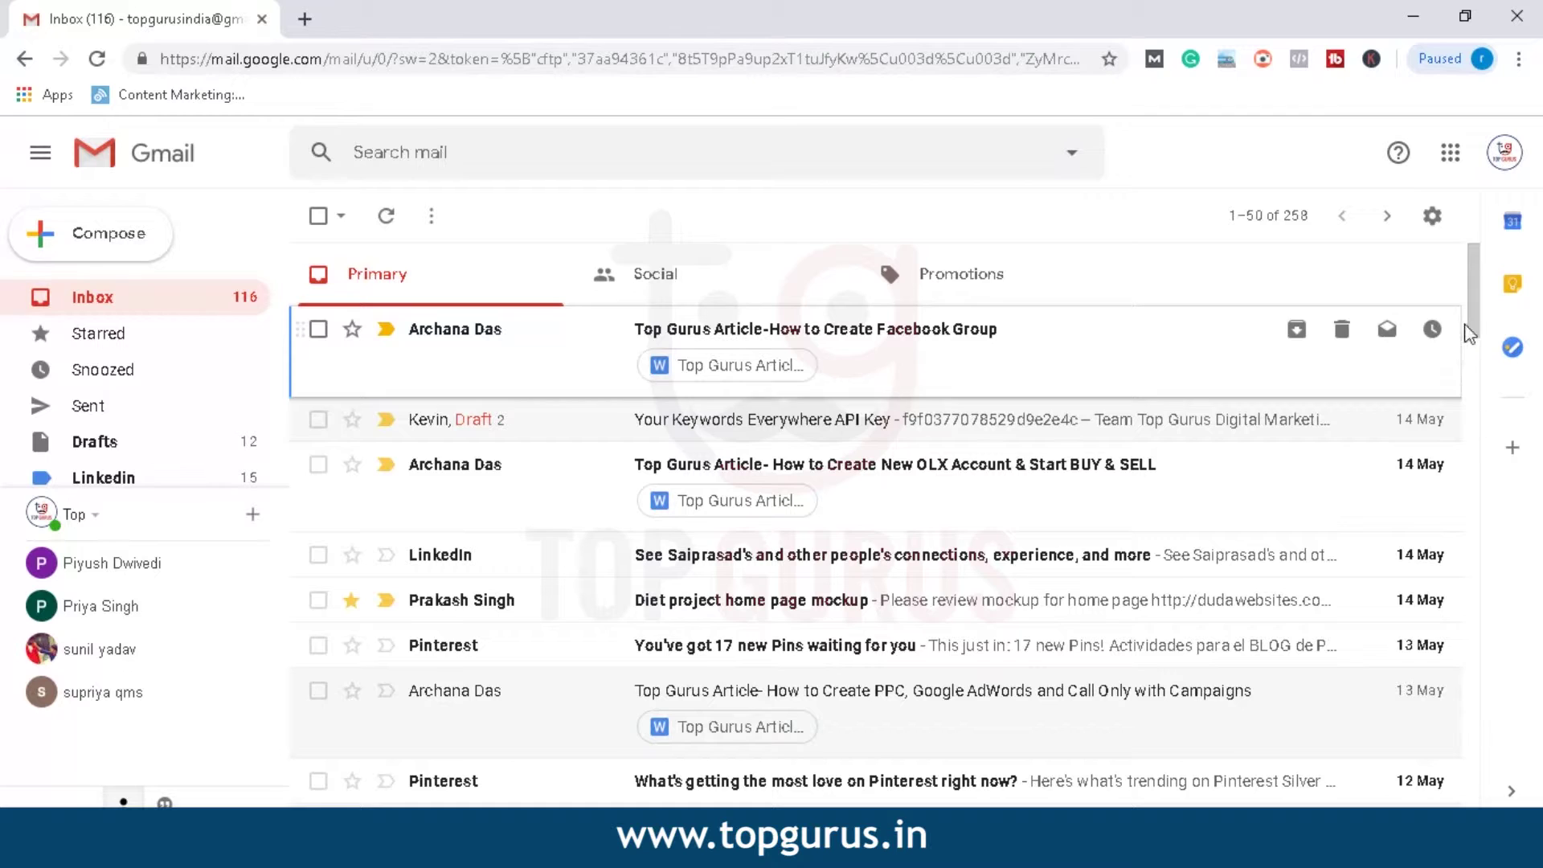
Expand the folder list to reveal the additional mailboxes and check the importance marker on the newest email
drag(278, 332, 282, 392)
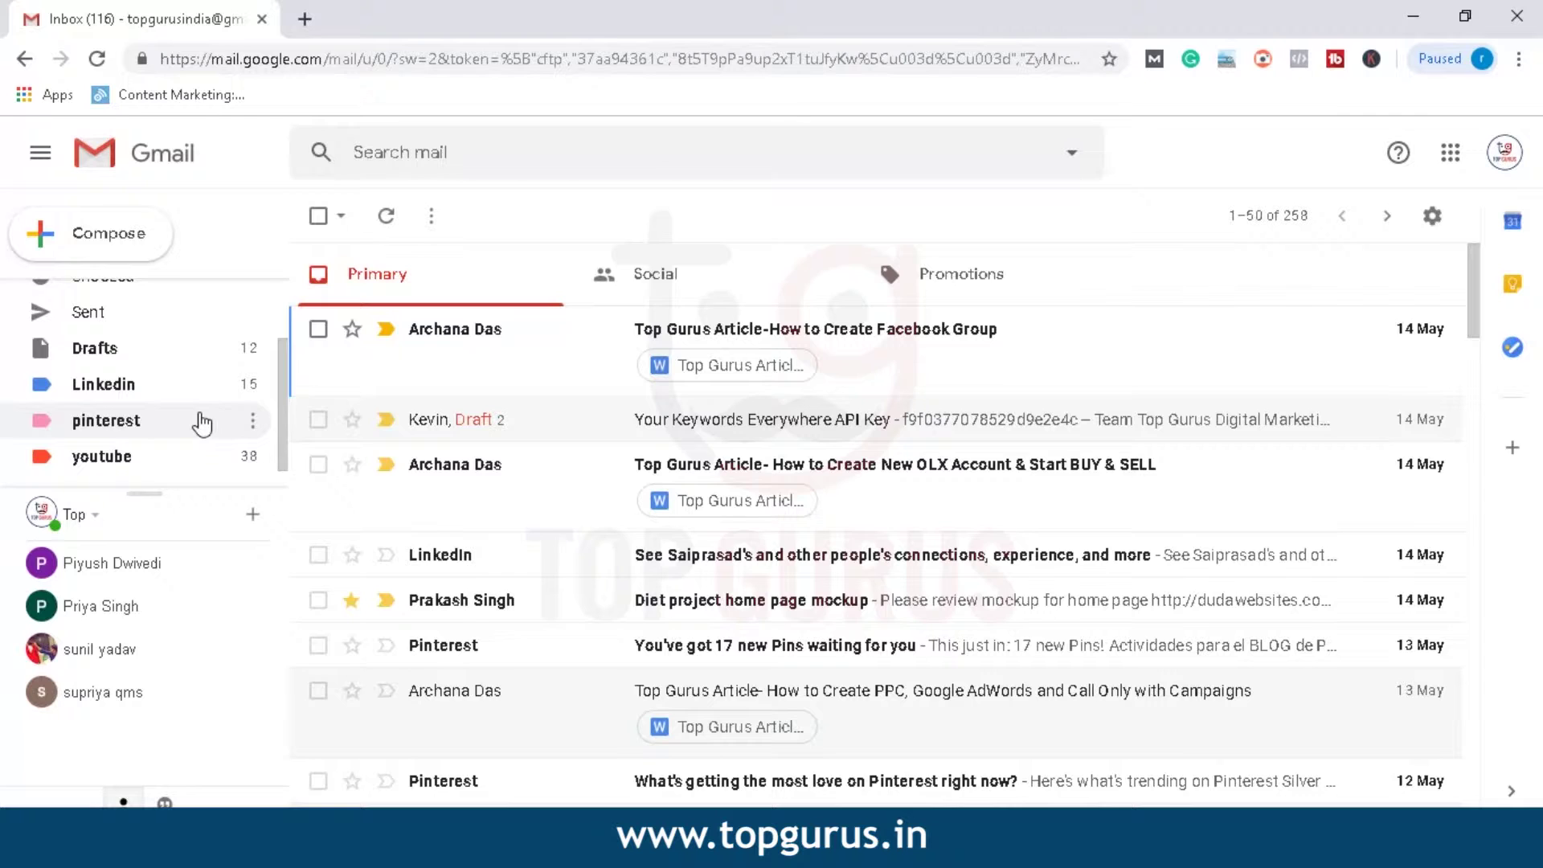
scroll(200, 420, down, 1)
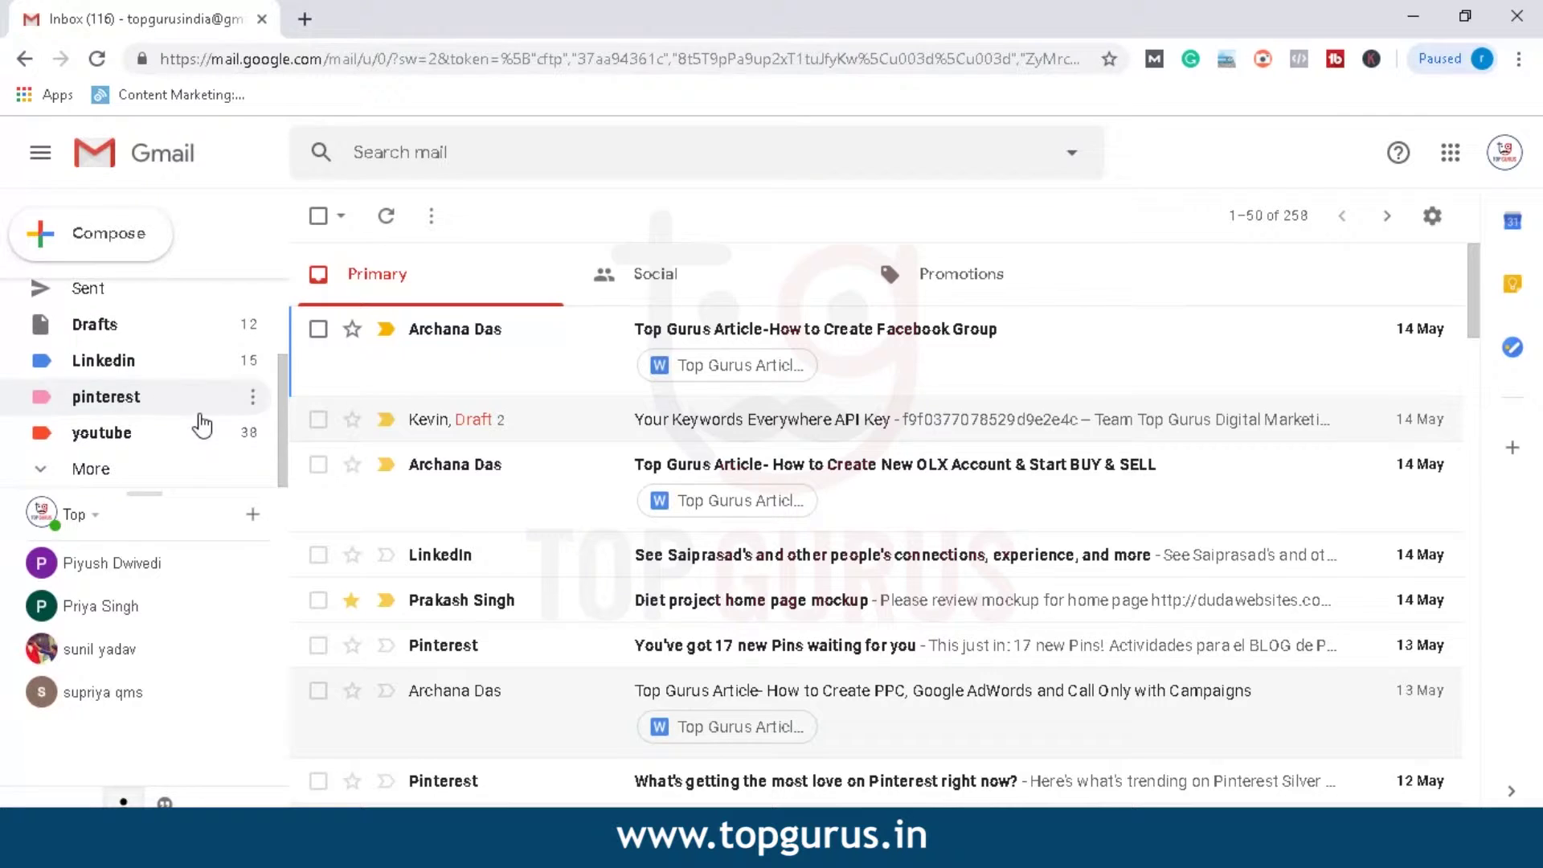
click(148, 472)
scroll(286, 359, down, 1)
scroll(285, 360, down, 3)
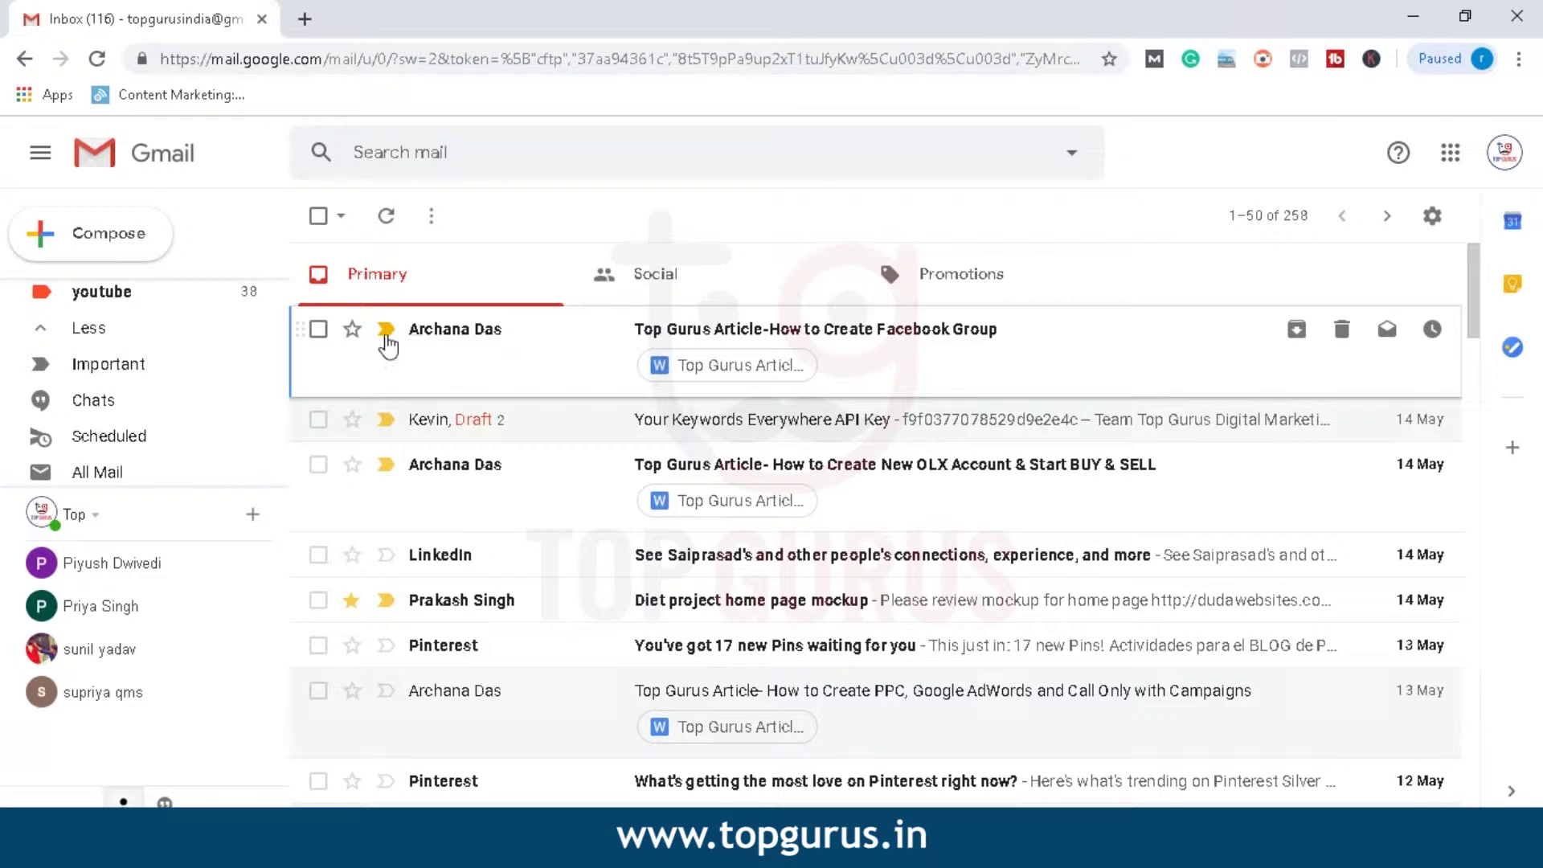
mouse_move(389, 339)
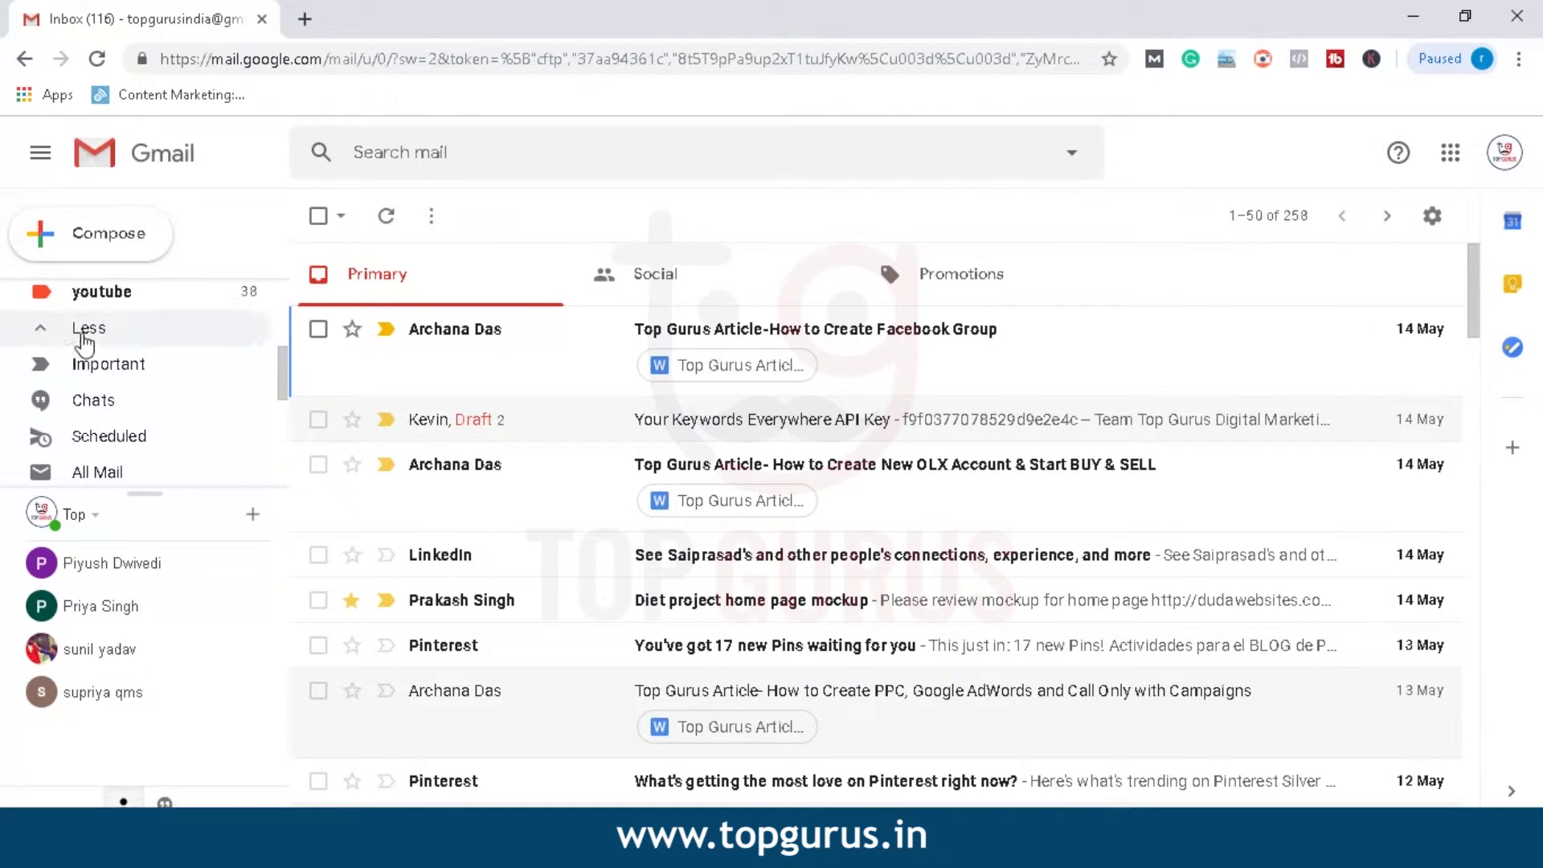
View the Chats folder, open the most recent conversation in Hangouts, and close the chat window
click(108, 404)
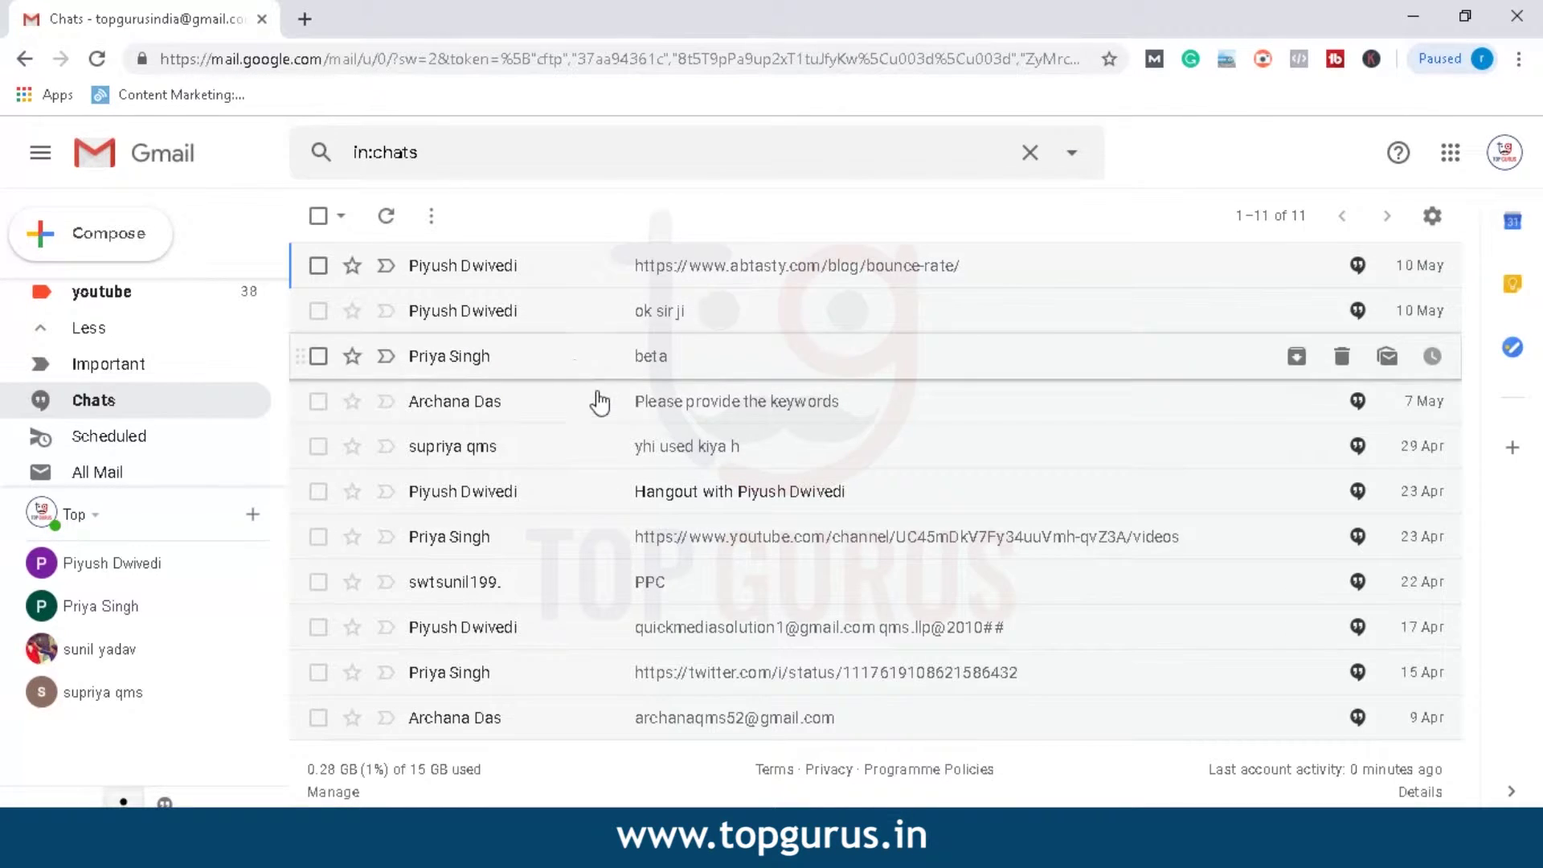
click(719, 277)
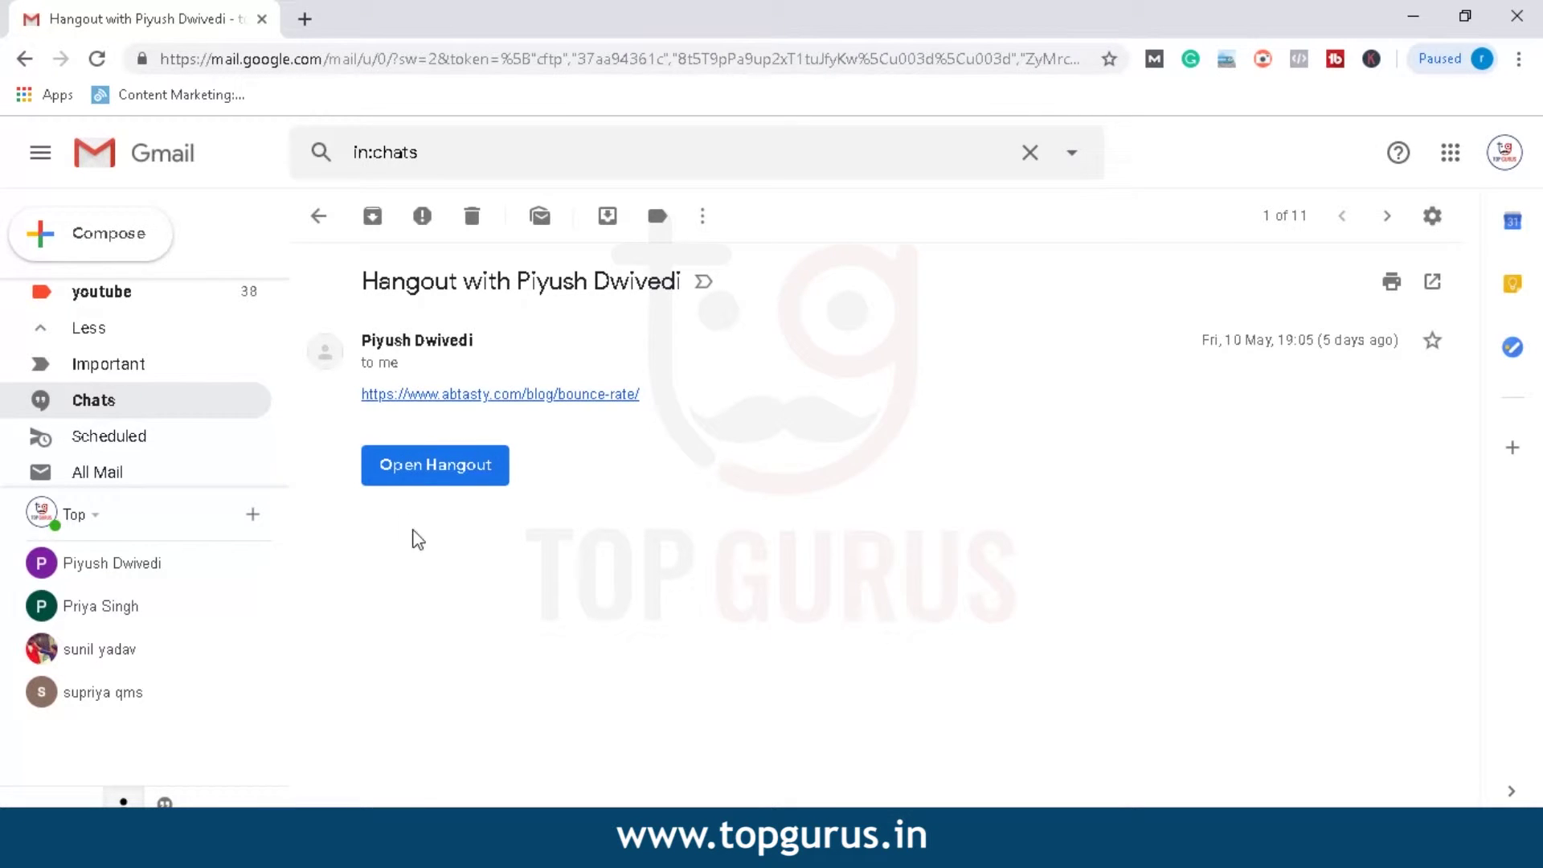
click(438, 467)
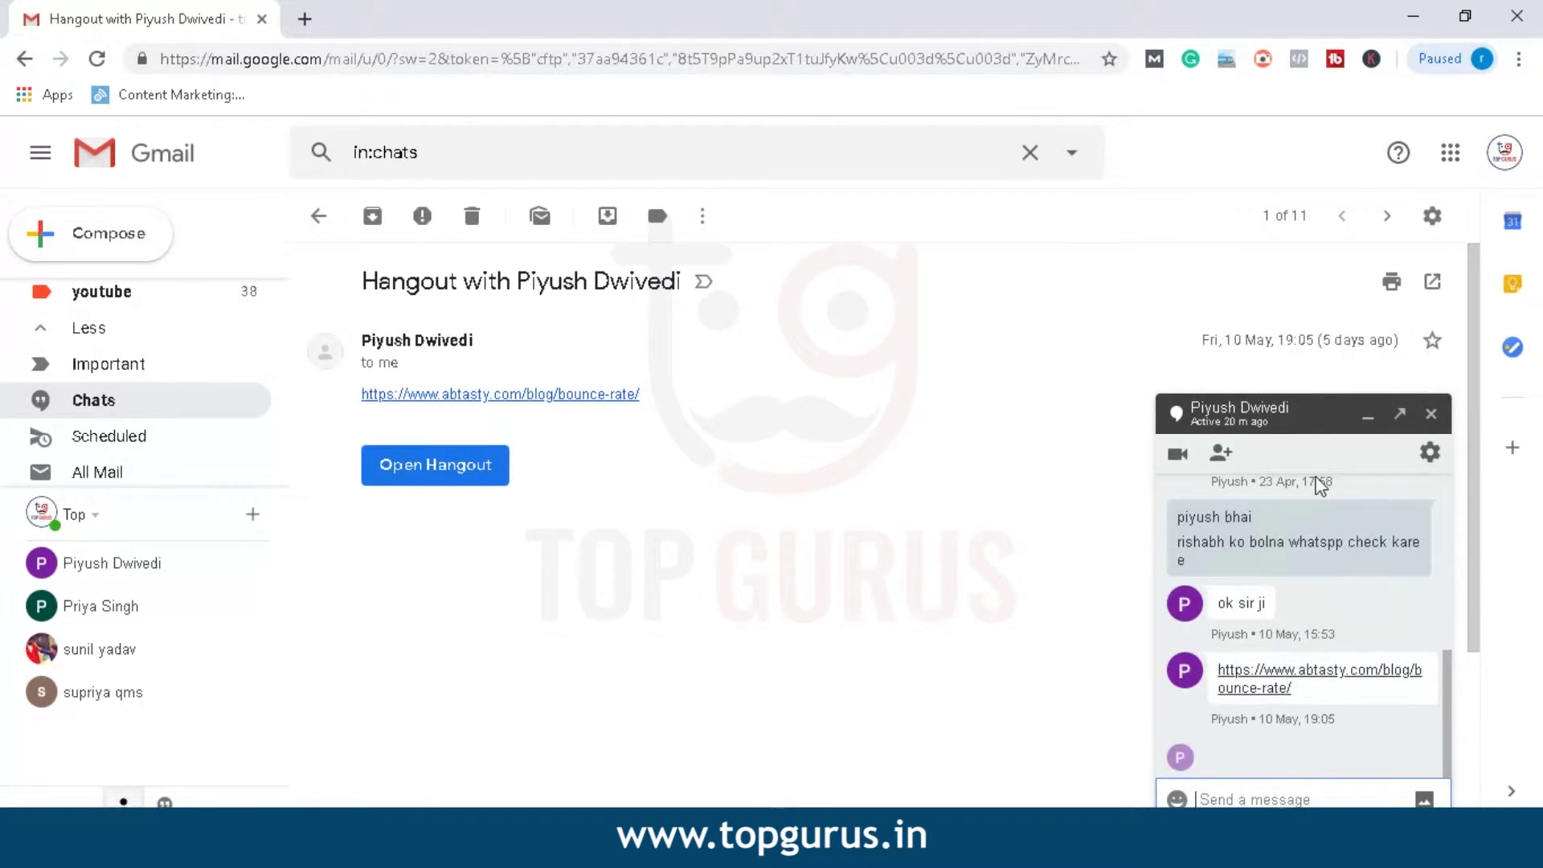
scroll(1439, 667, up, 2)
scroll(1437, 663, down, 2)
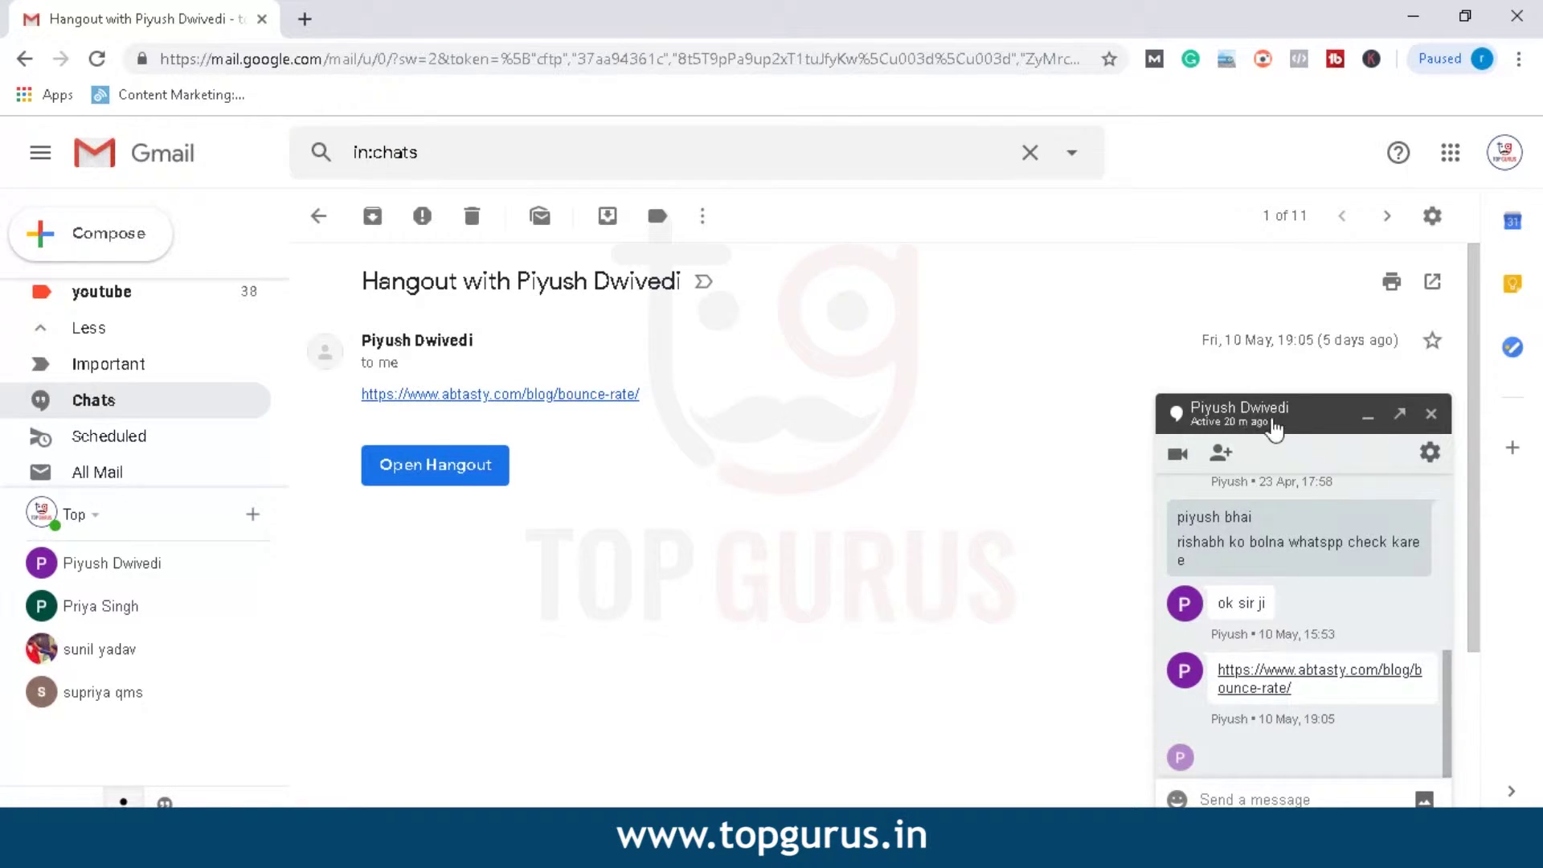
click(1430, 414)
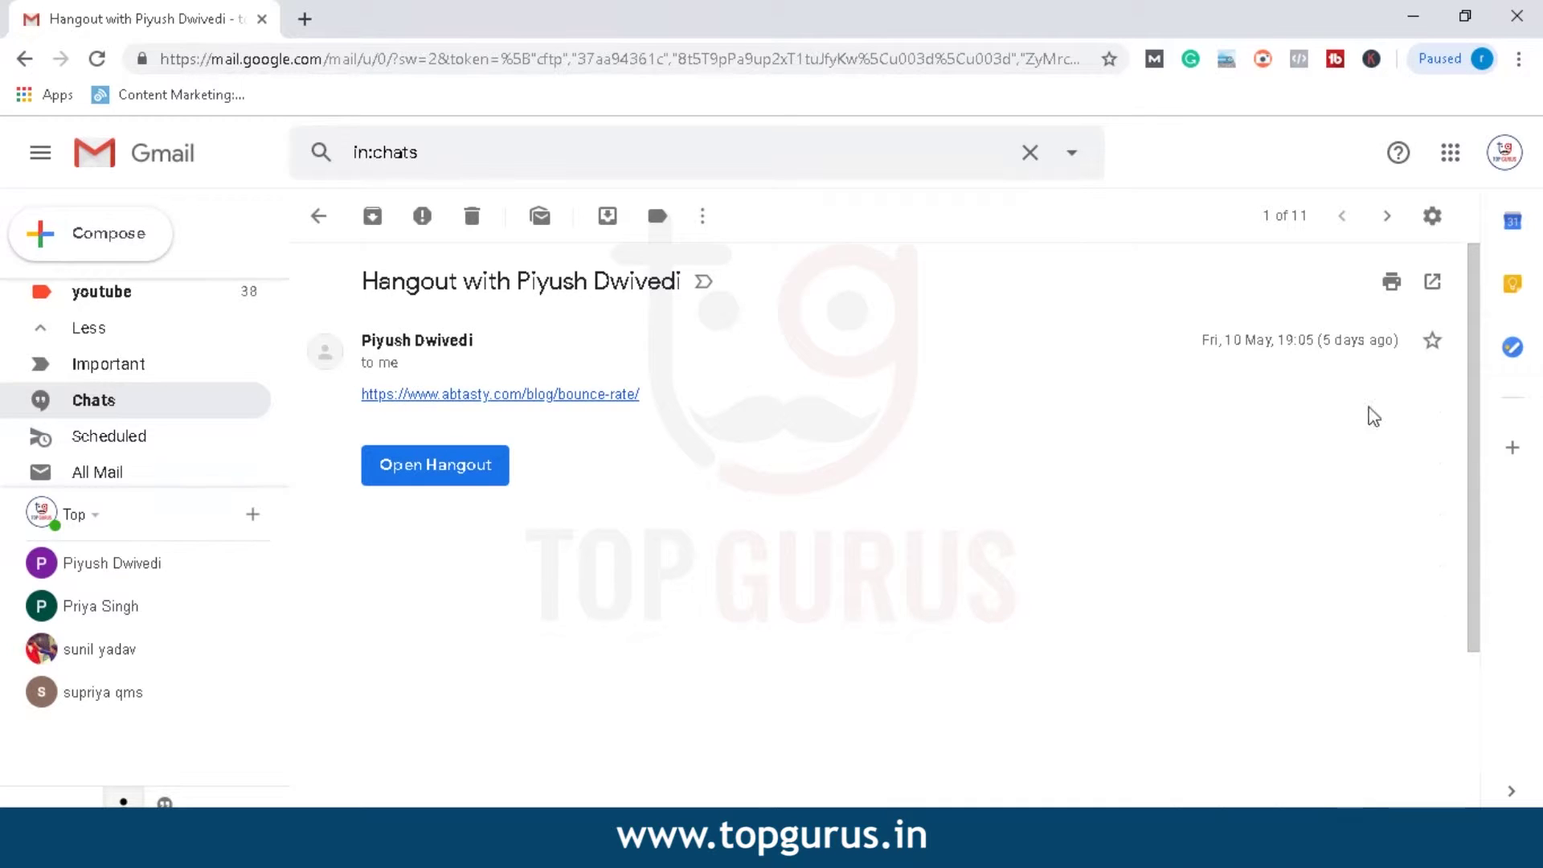
View the Scheduled folder and look through the messages in All Mail
click(135, 450)
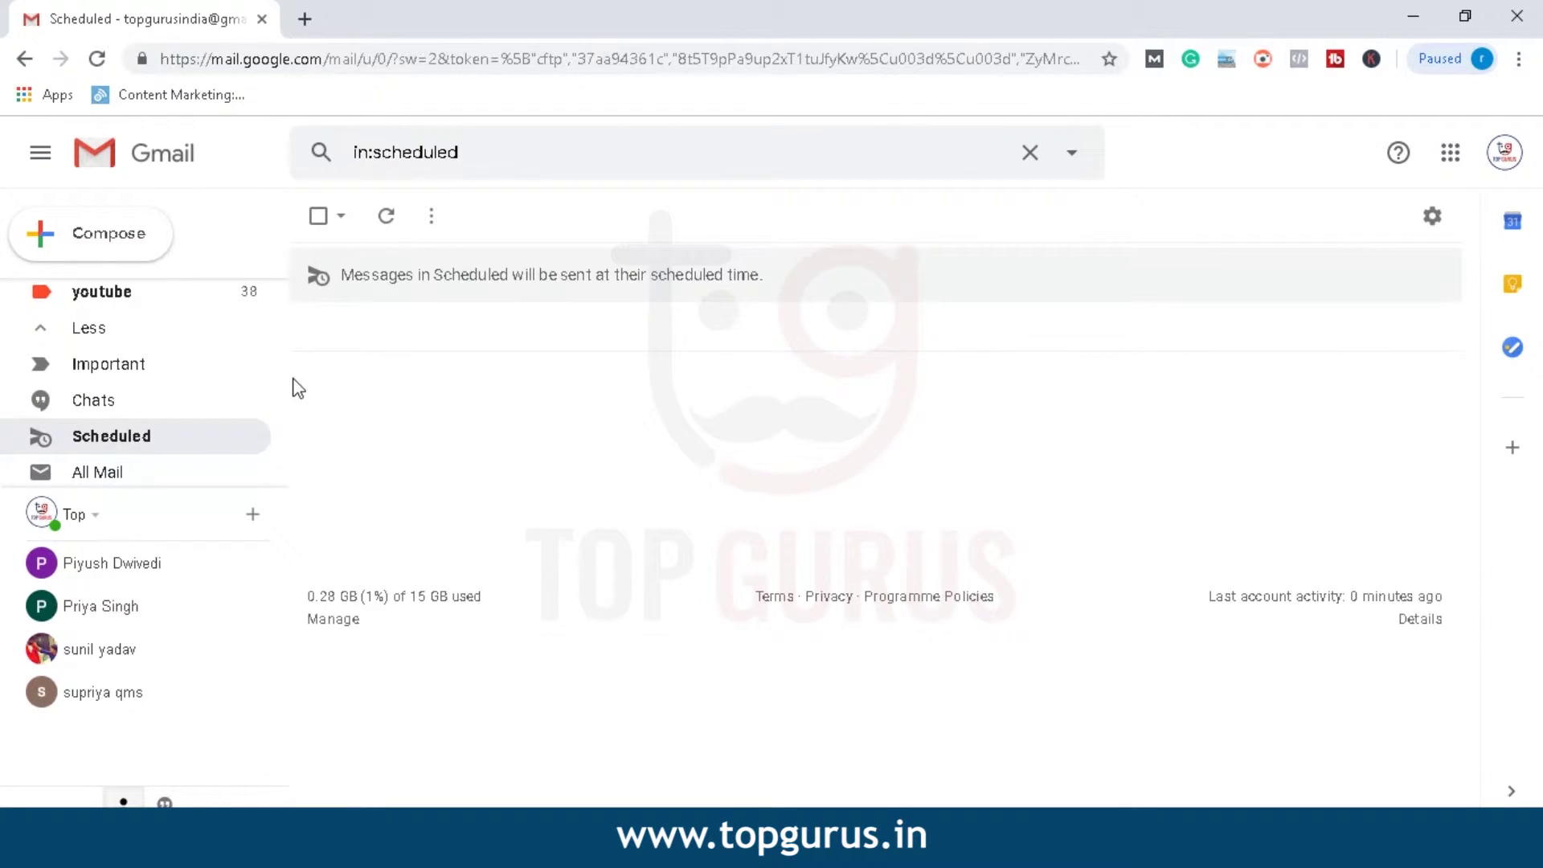
scroll(285, 377, down, 3)
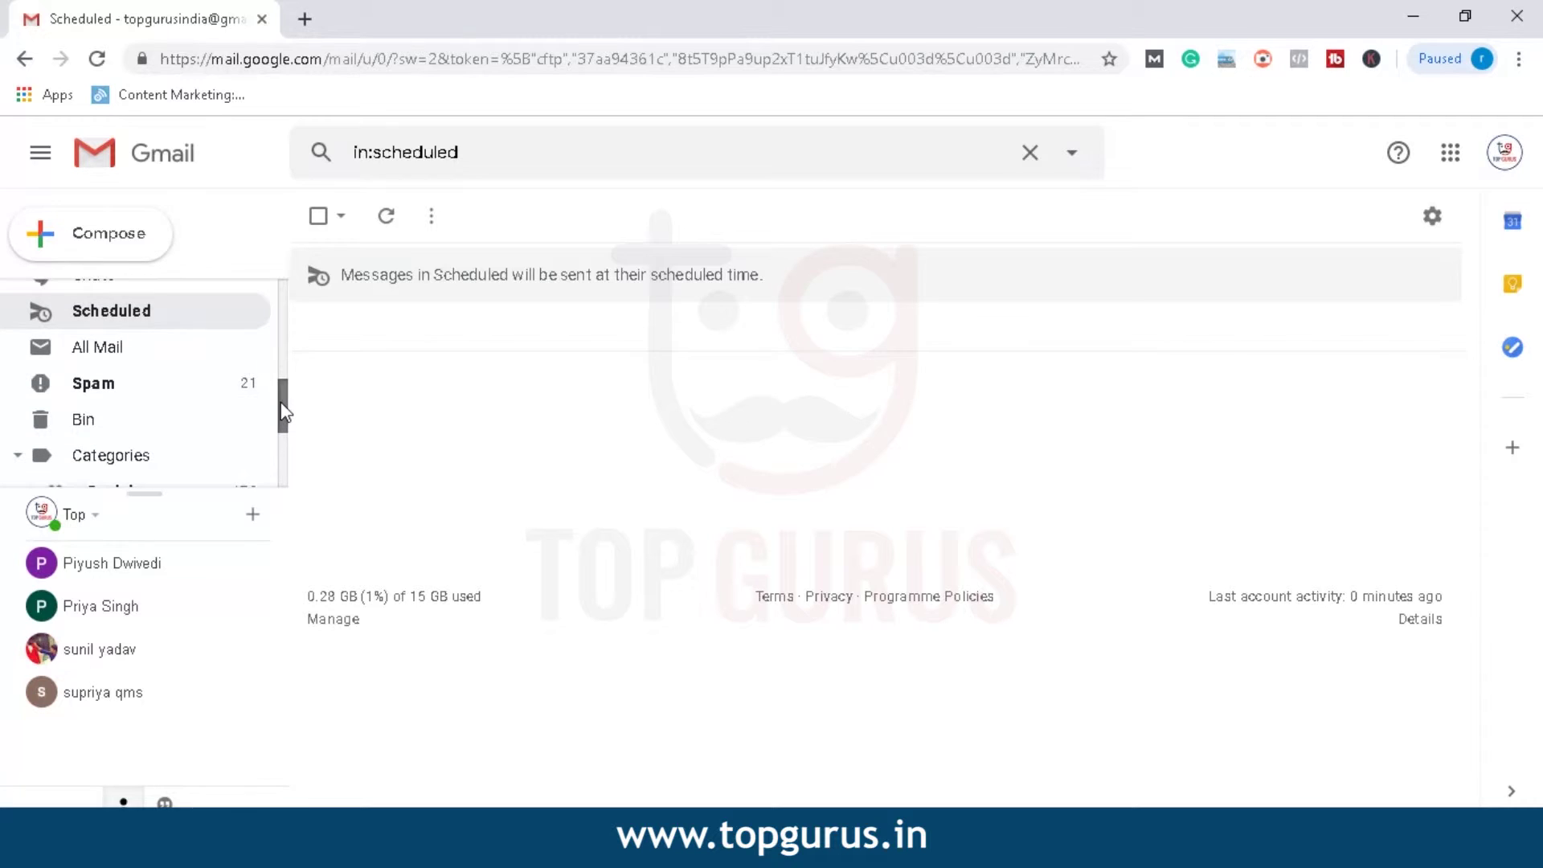
click(84, 351)
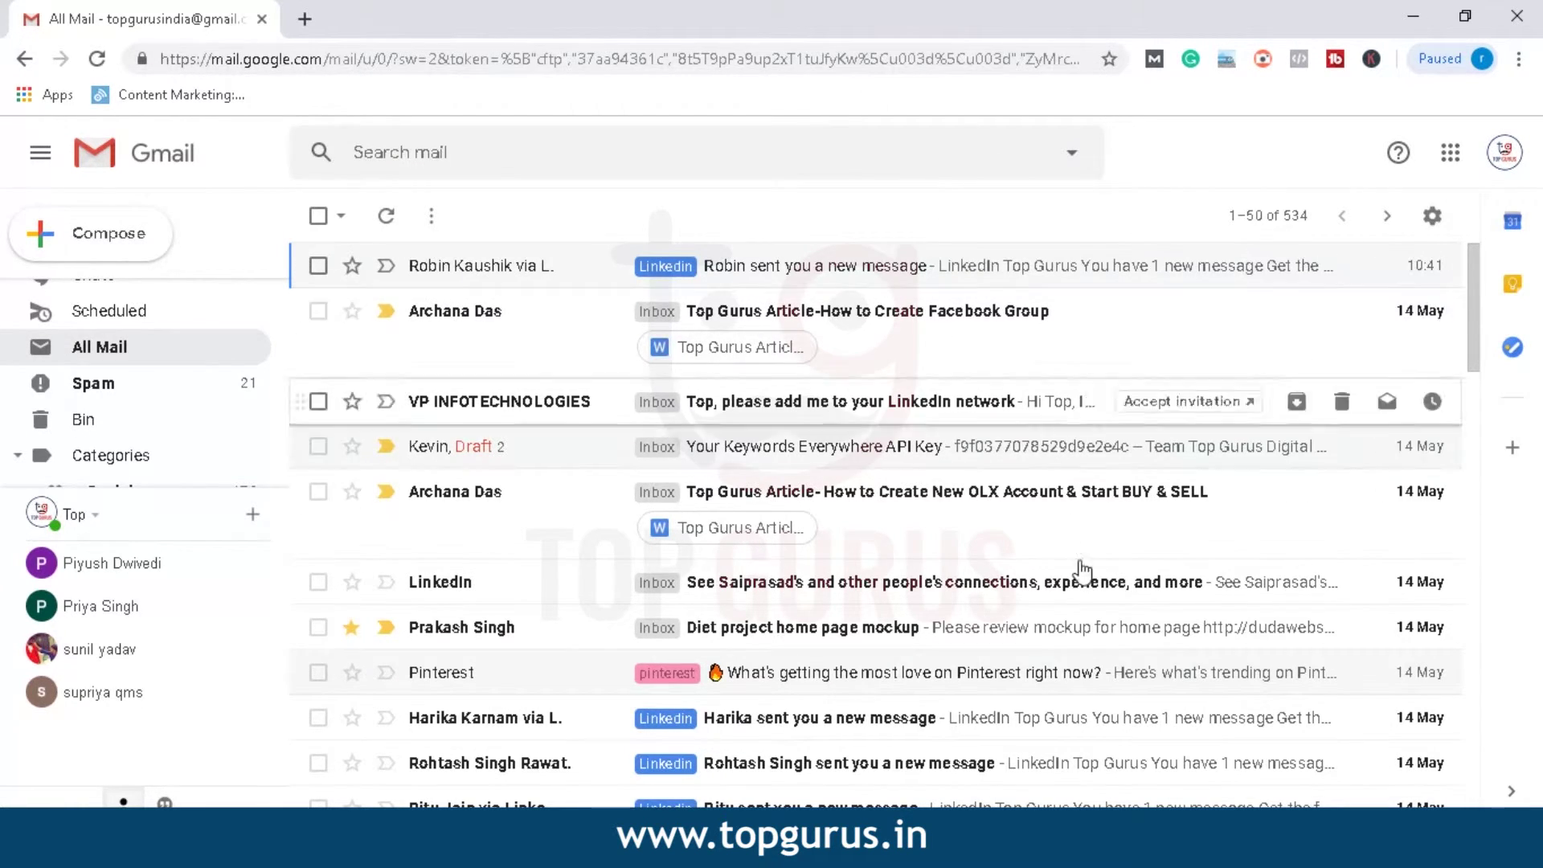
scroll(707, 531, down, 5)
scroll(783, 550, up, 5)
scroll(760, 506, down, 7)
scroll(762, 507, down, 6)
scroll(771, 442, up, 14)
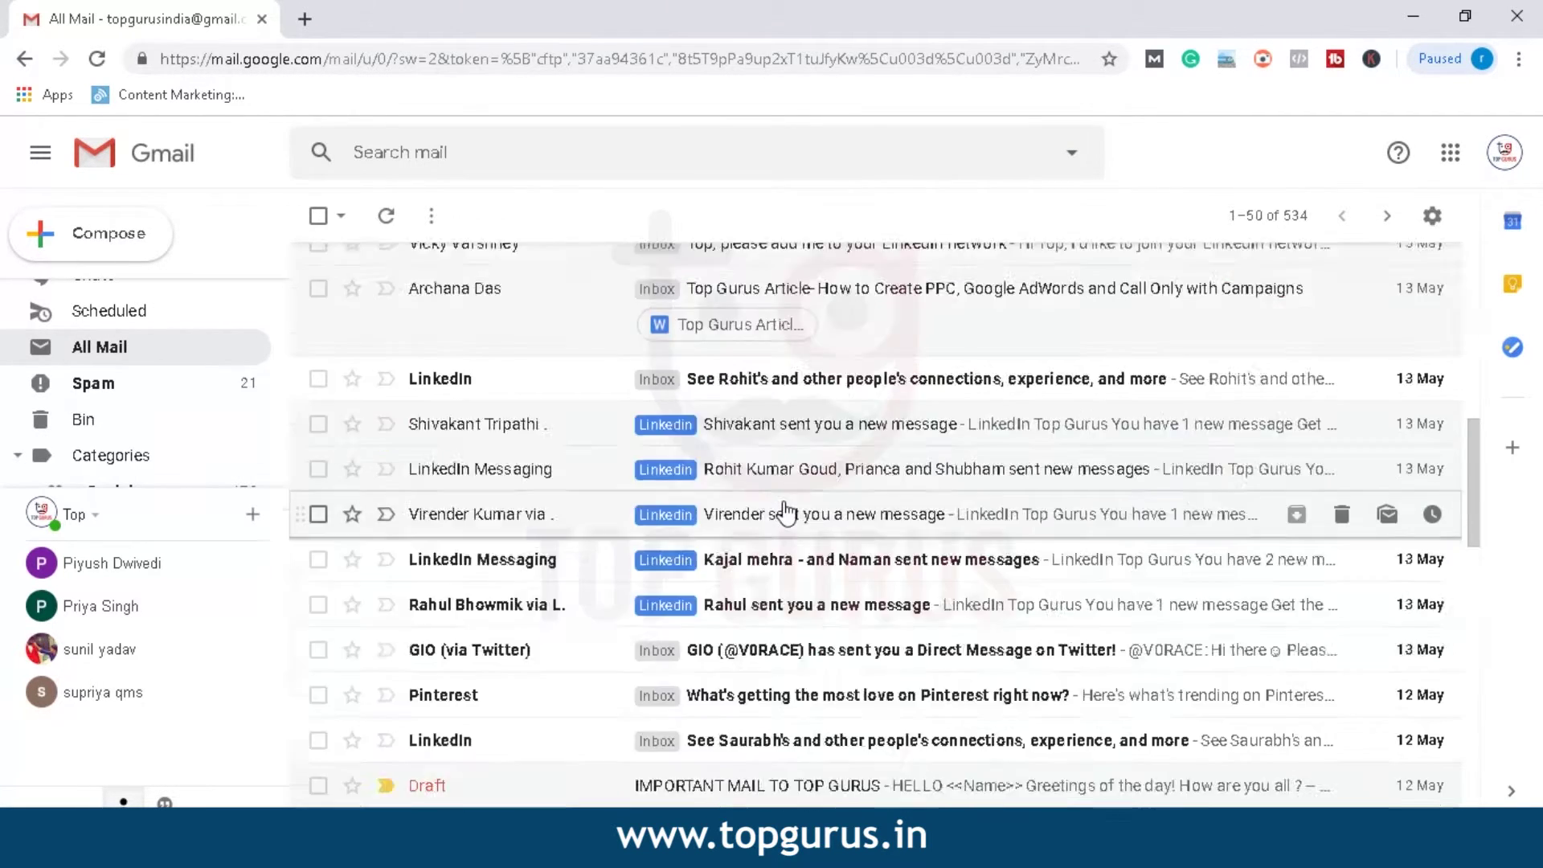
View the messages in the Spam and Bin folders
click(158, 397)
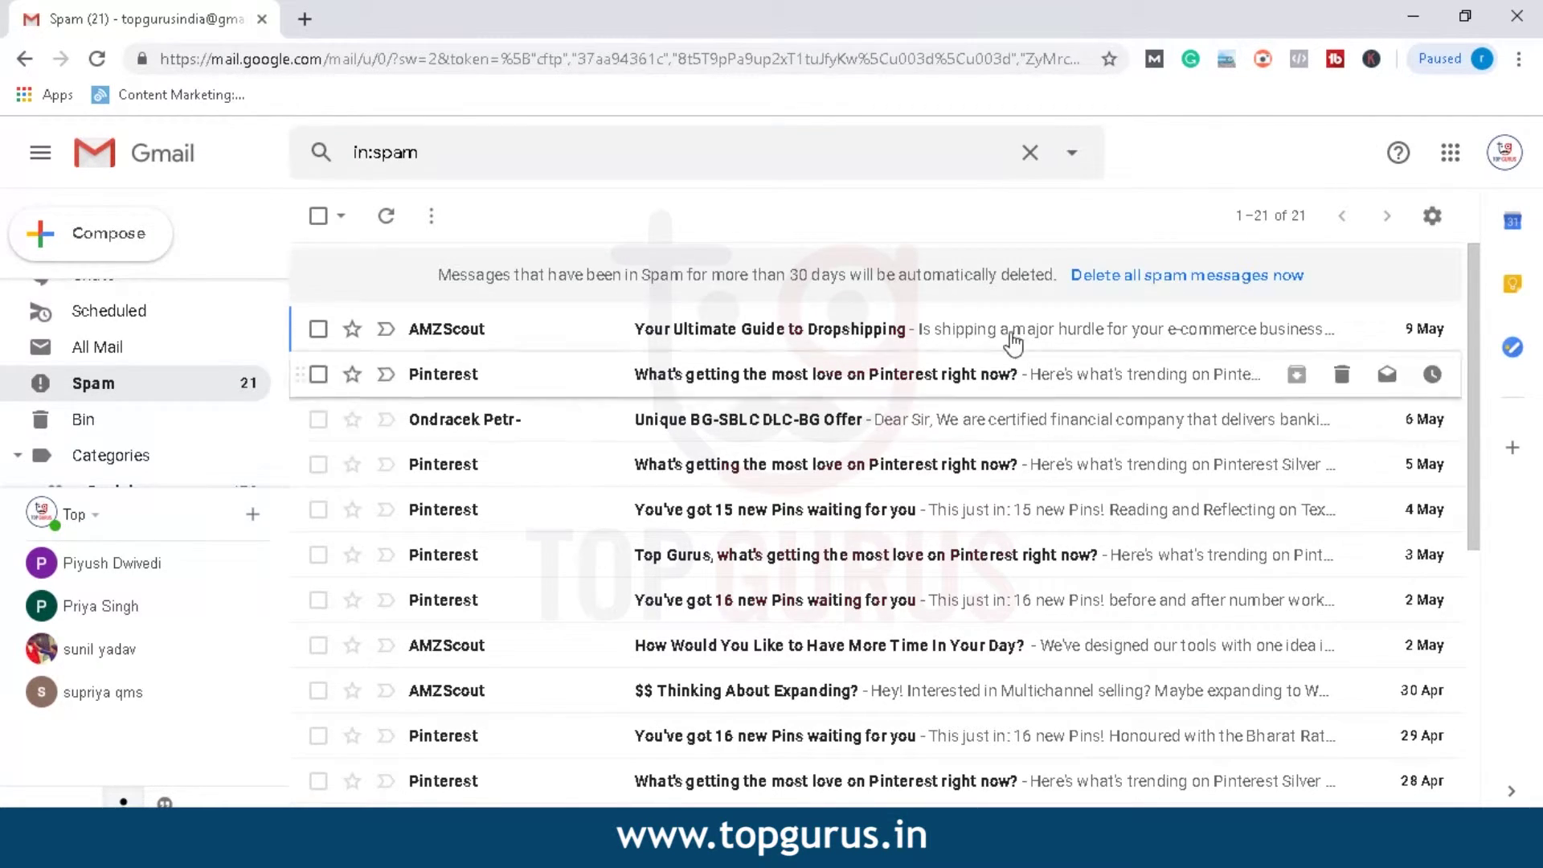
mouse_move(282, 397)
mouse_down()
mouse_move(287, 380)
mouse_move(293, 431)
mouse_move(286, 405)
mouse_up()
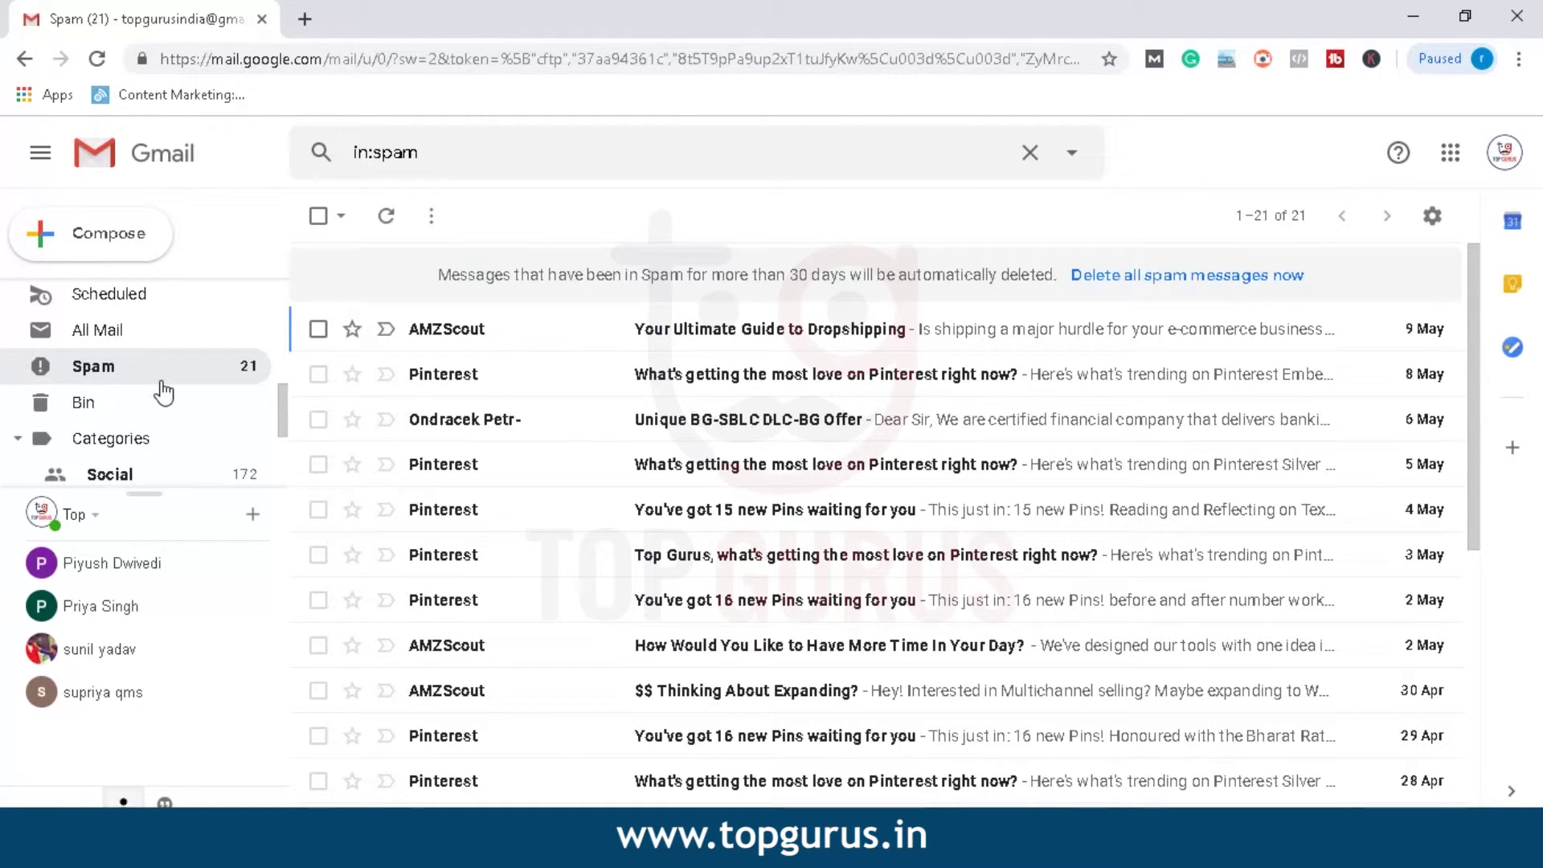
click(129, 408)
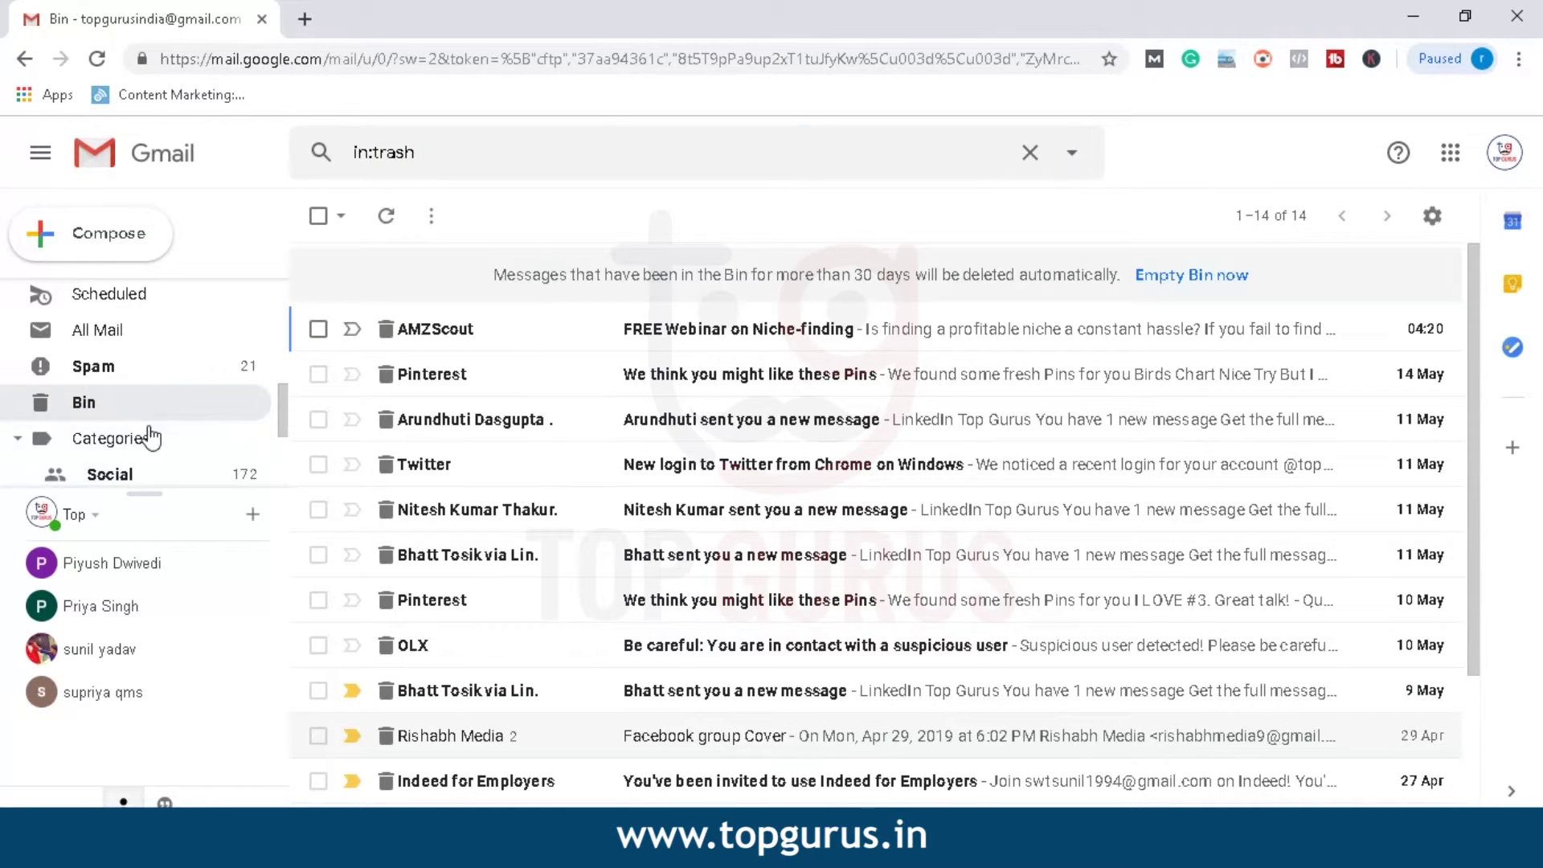
Collapse the Categories group and look over the existing labels and the label management options
click(196, 444)
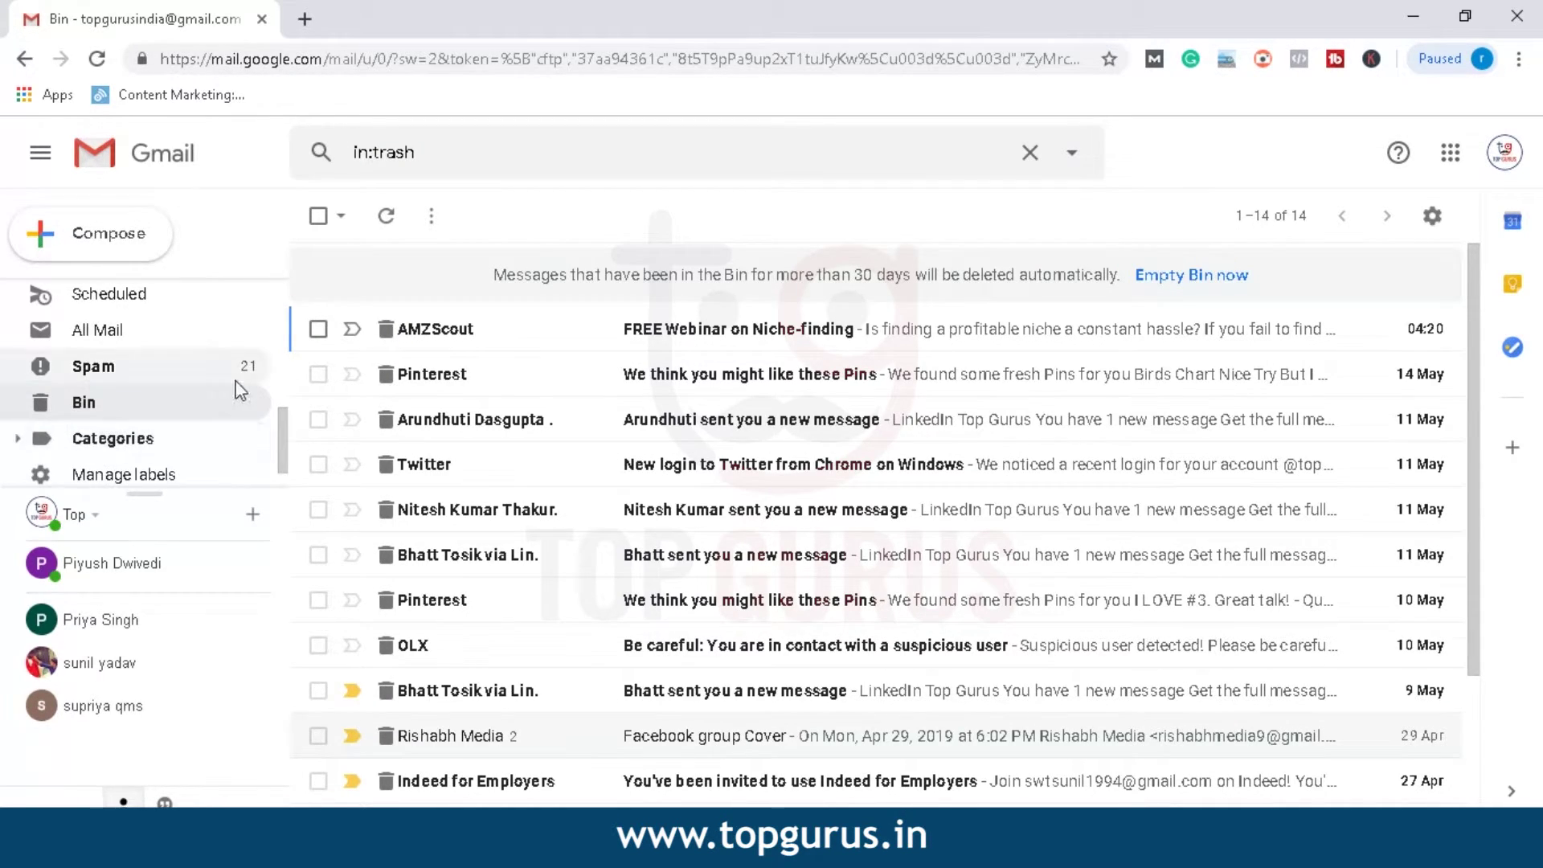
scroll(237, 394, down, 1)
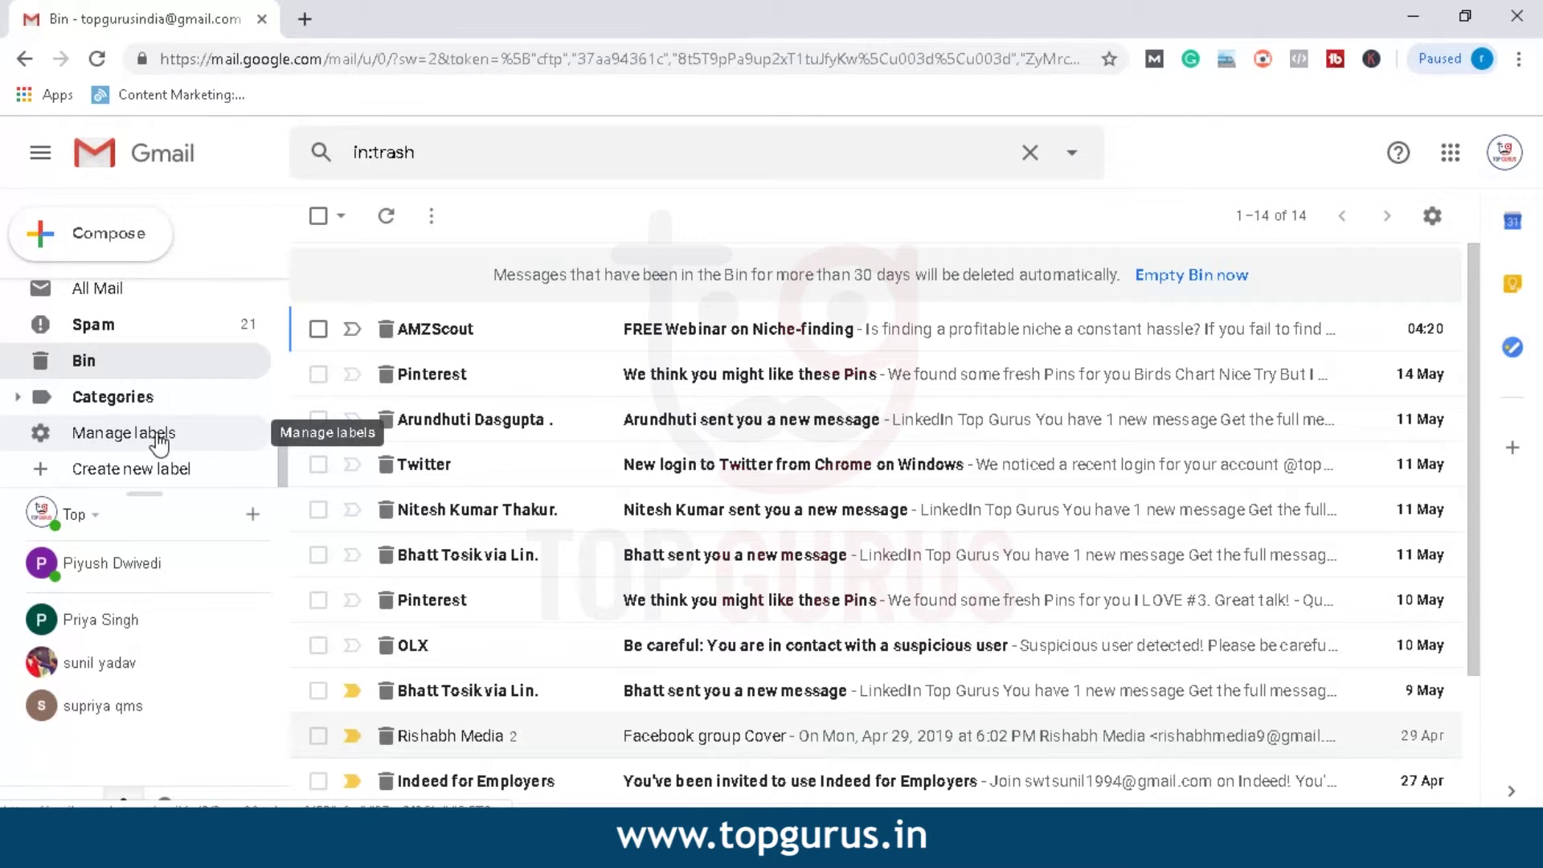
scroll(217, 410, up, 2)
scroll(217, 410, up, 3)
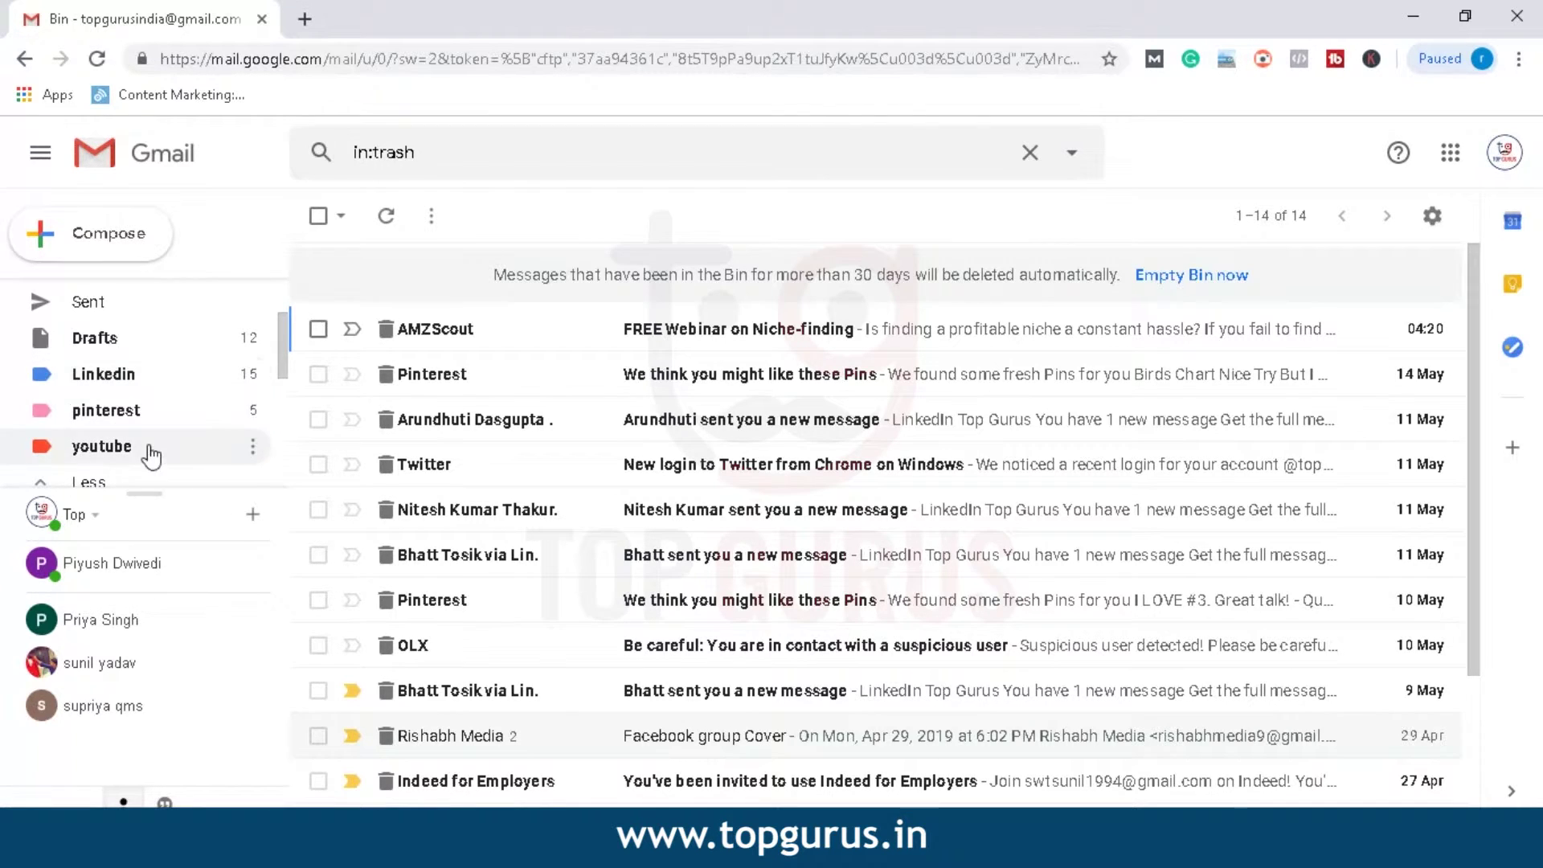
scroll(161, 442, down, 3)
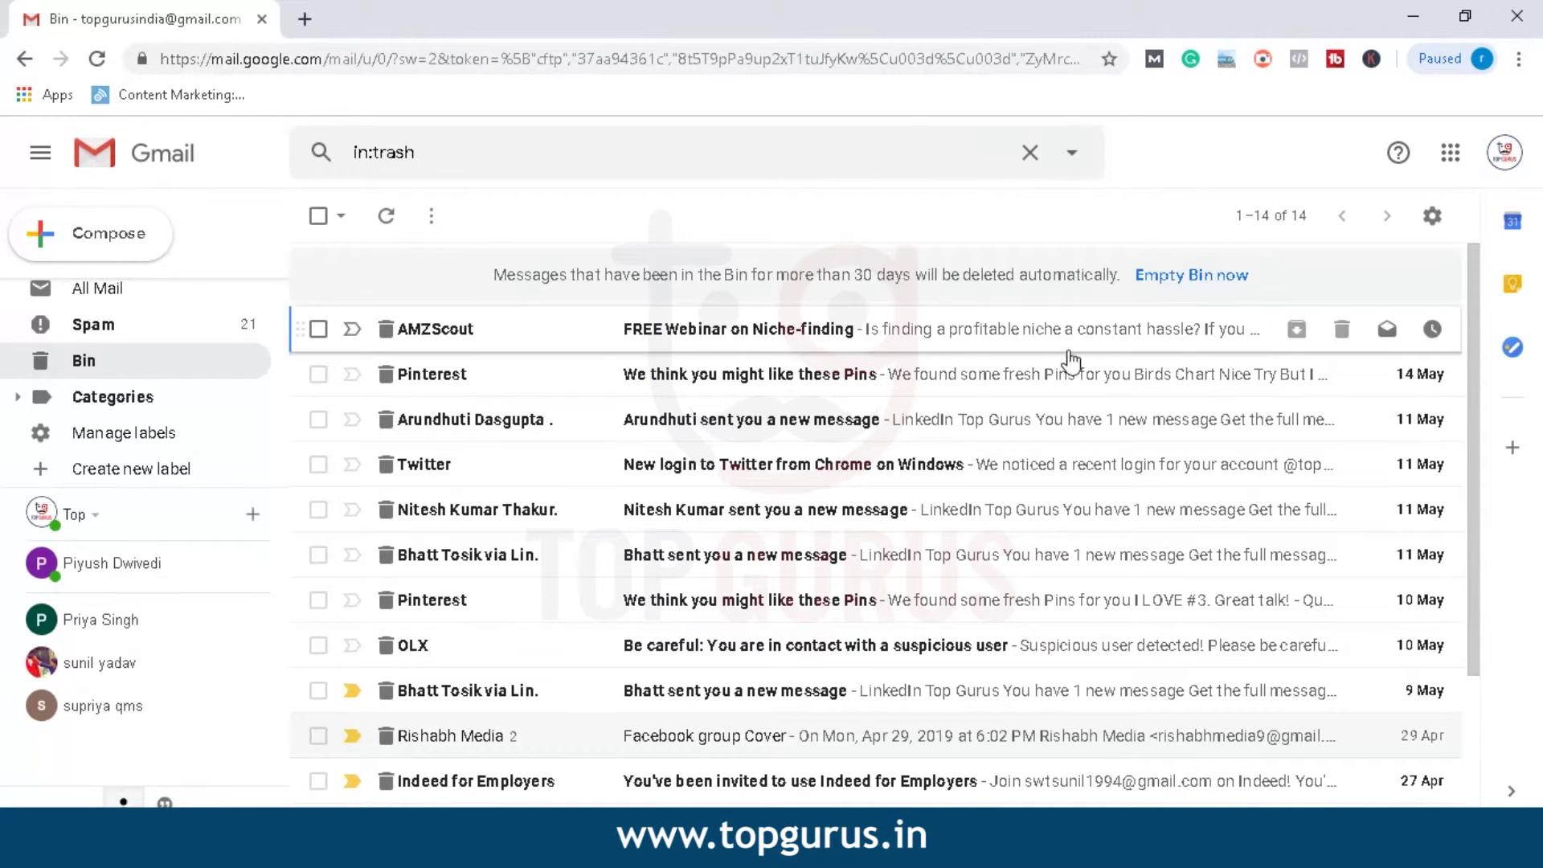
Look over the mailbox settings options and bring up the list of Google apps
click(1432, 217)
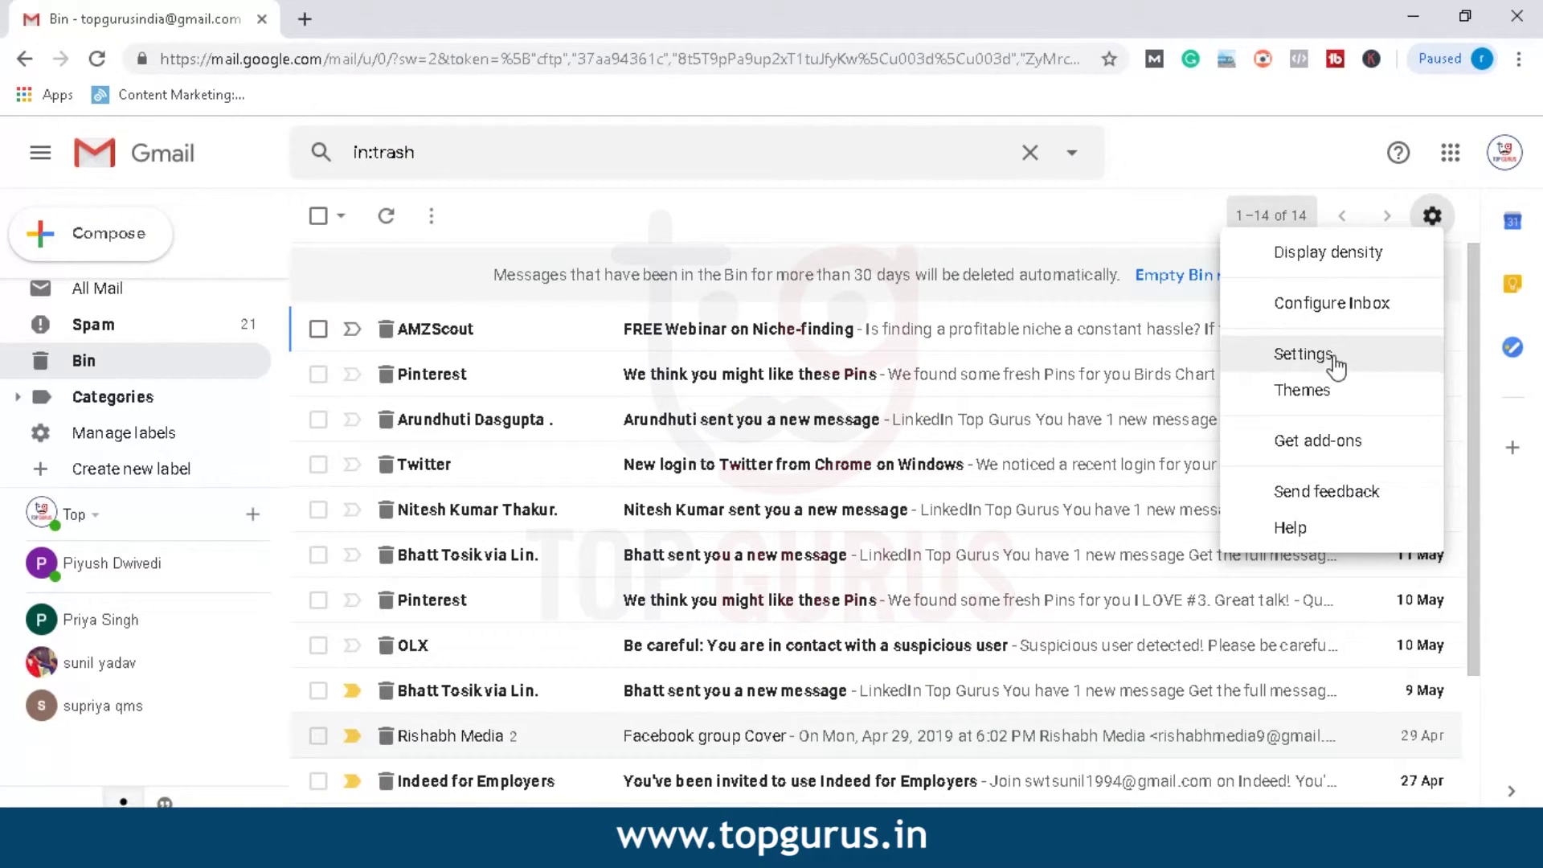
click(1302, 165)
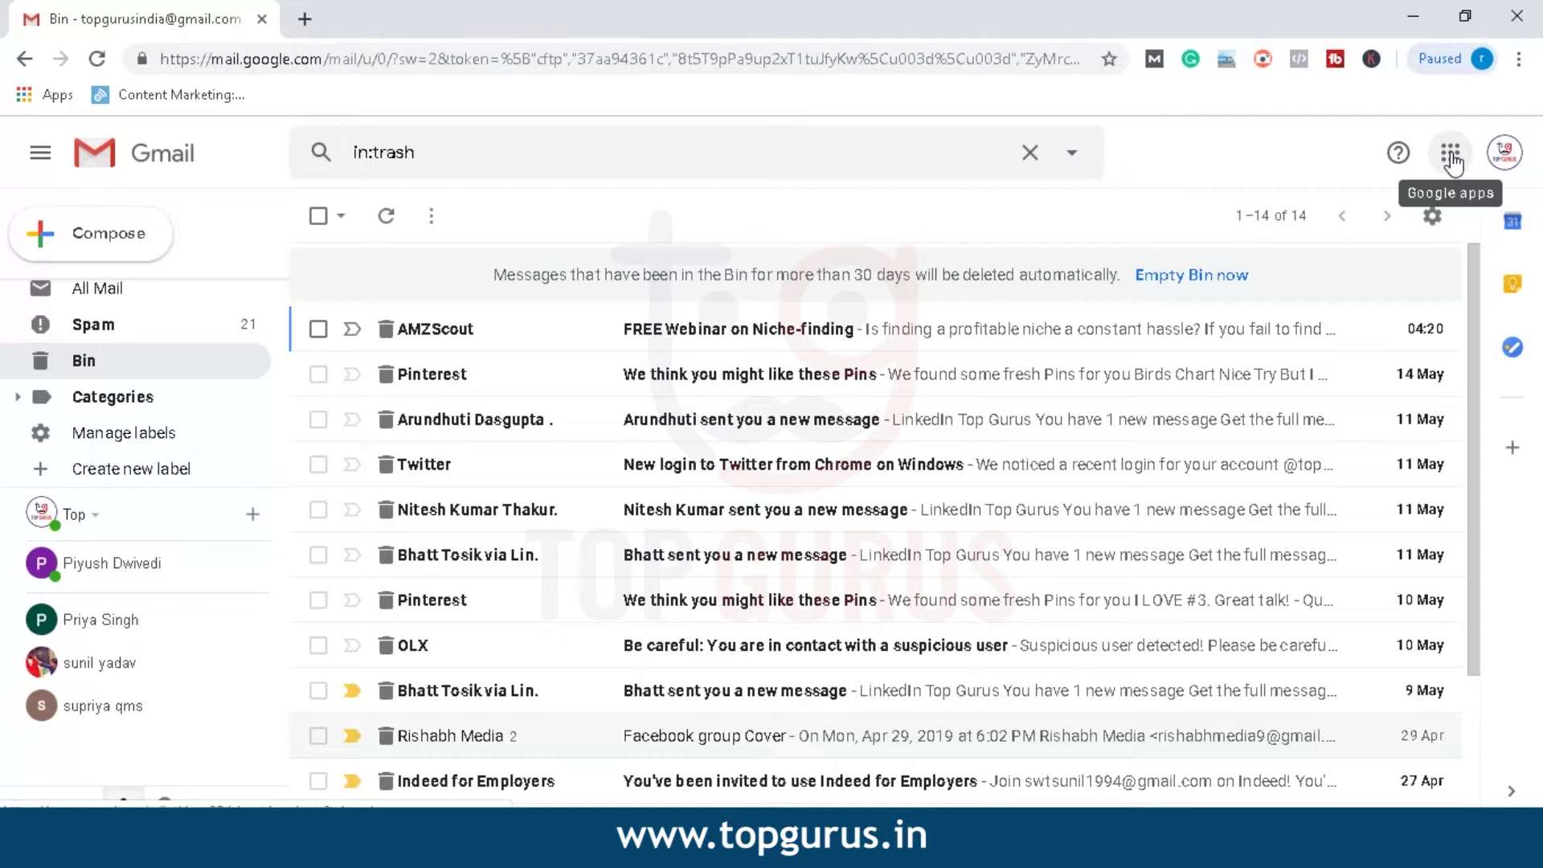
click(1452, 159)
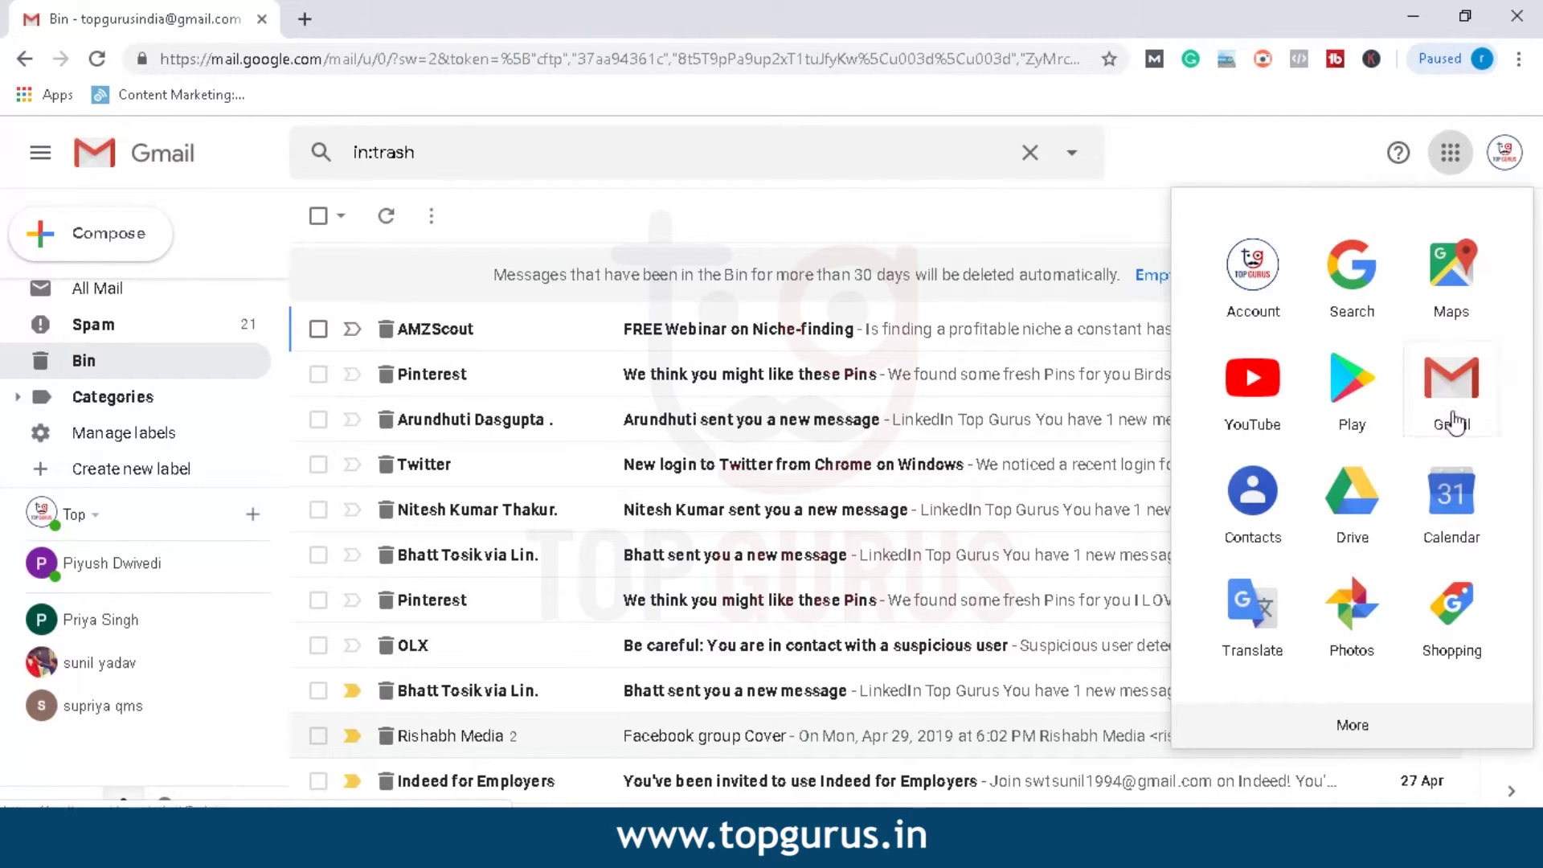
Dismiss the Google apps list, clear the Bin query from the mail search and return to the Inbox
click(1226, 151)
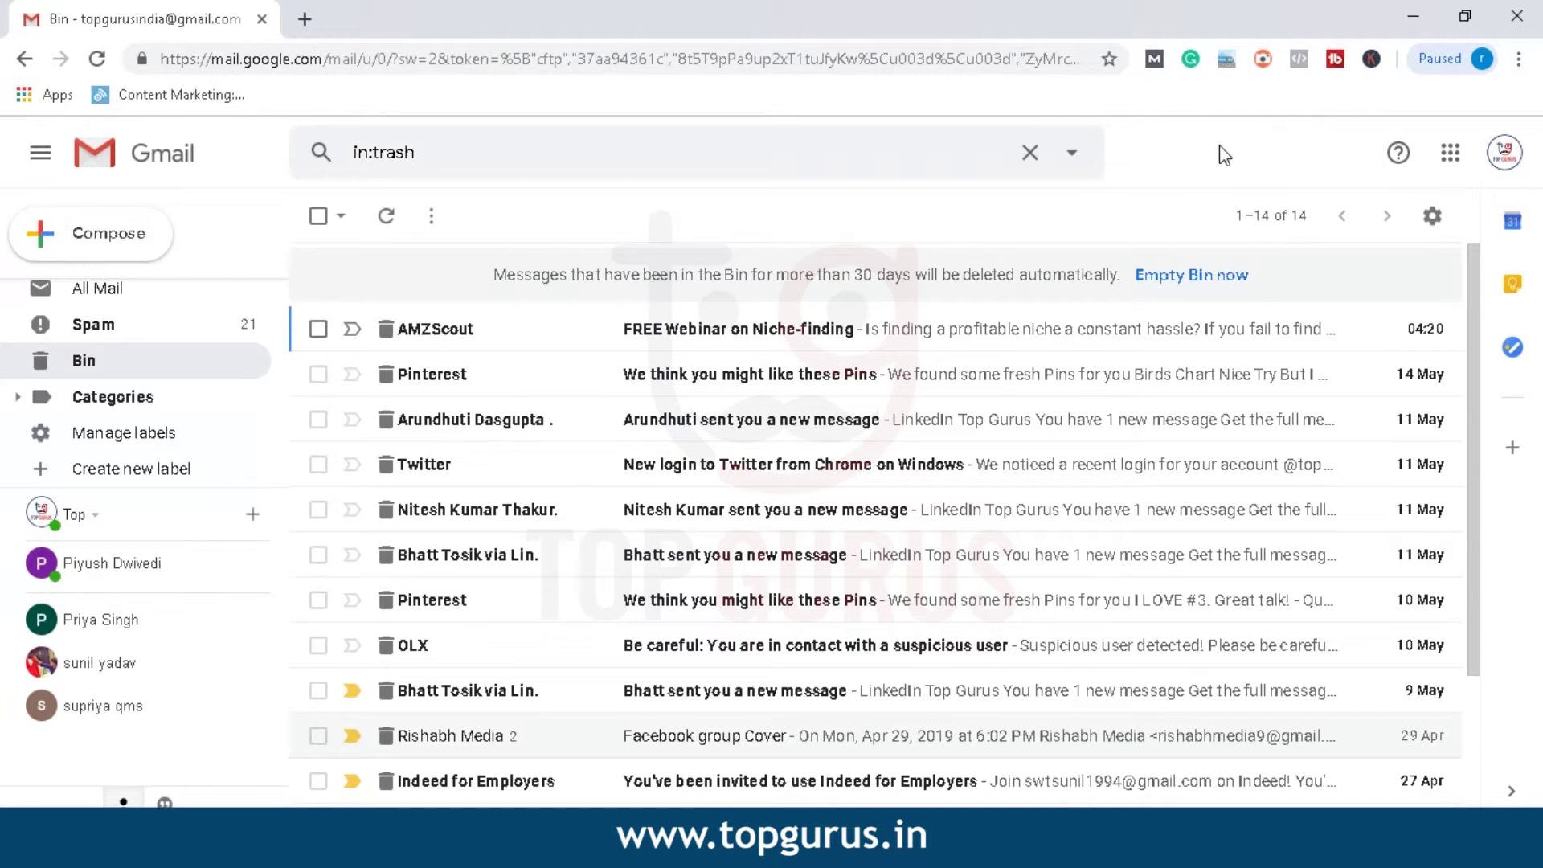
click(1029, 153)
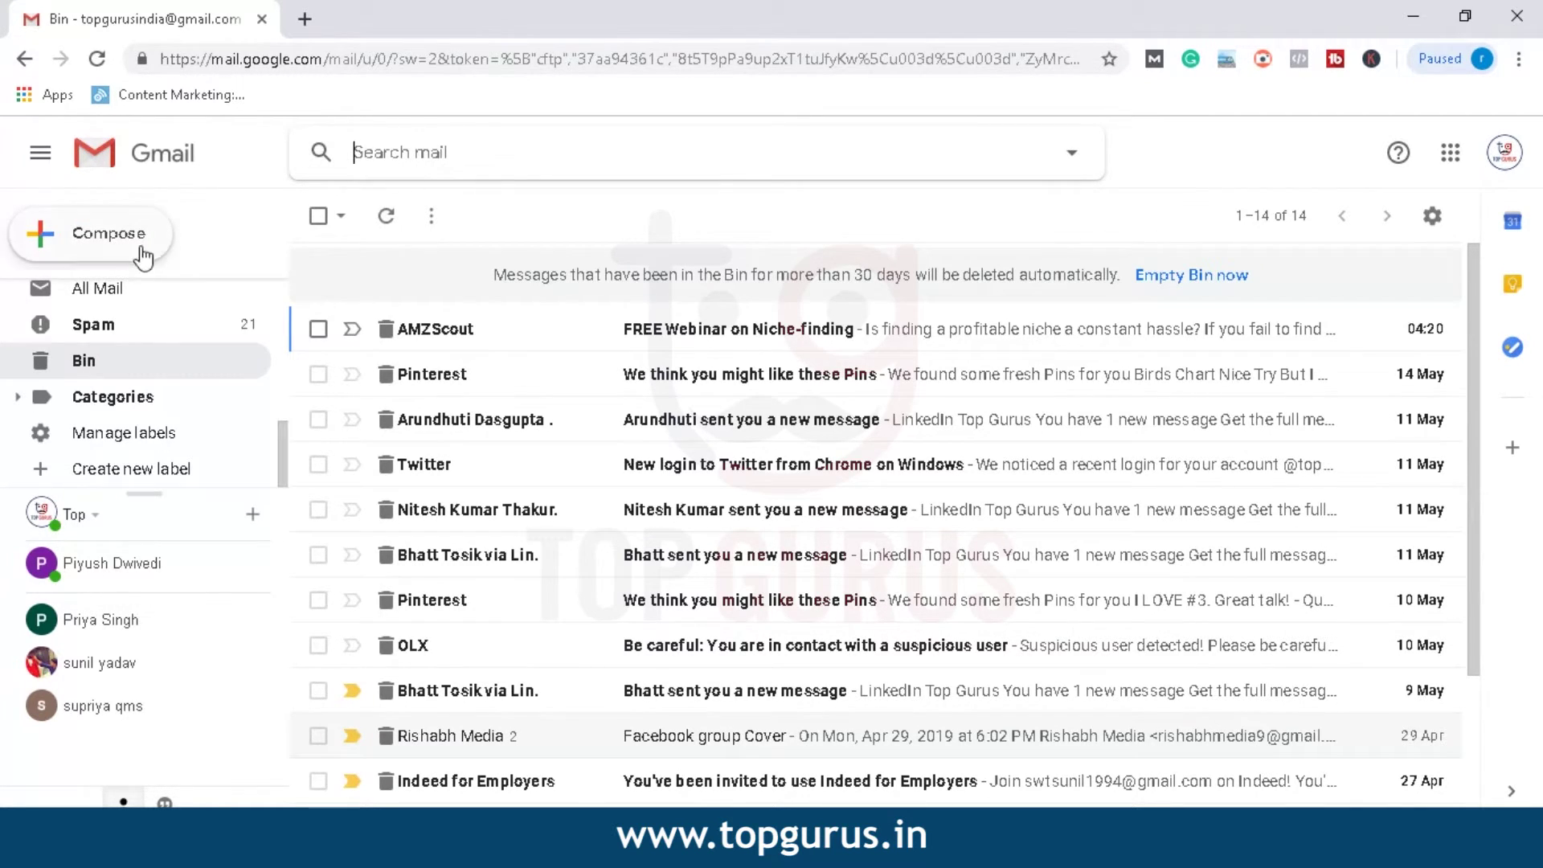
scroll(217, 379, up, 3)
click(185, 304)
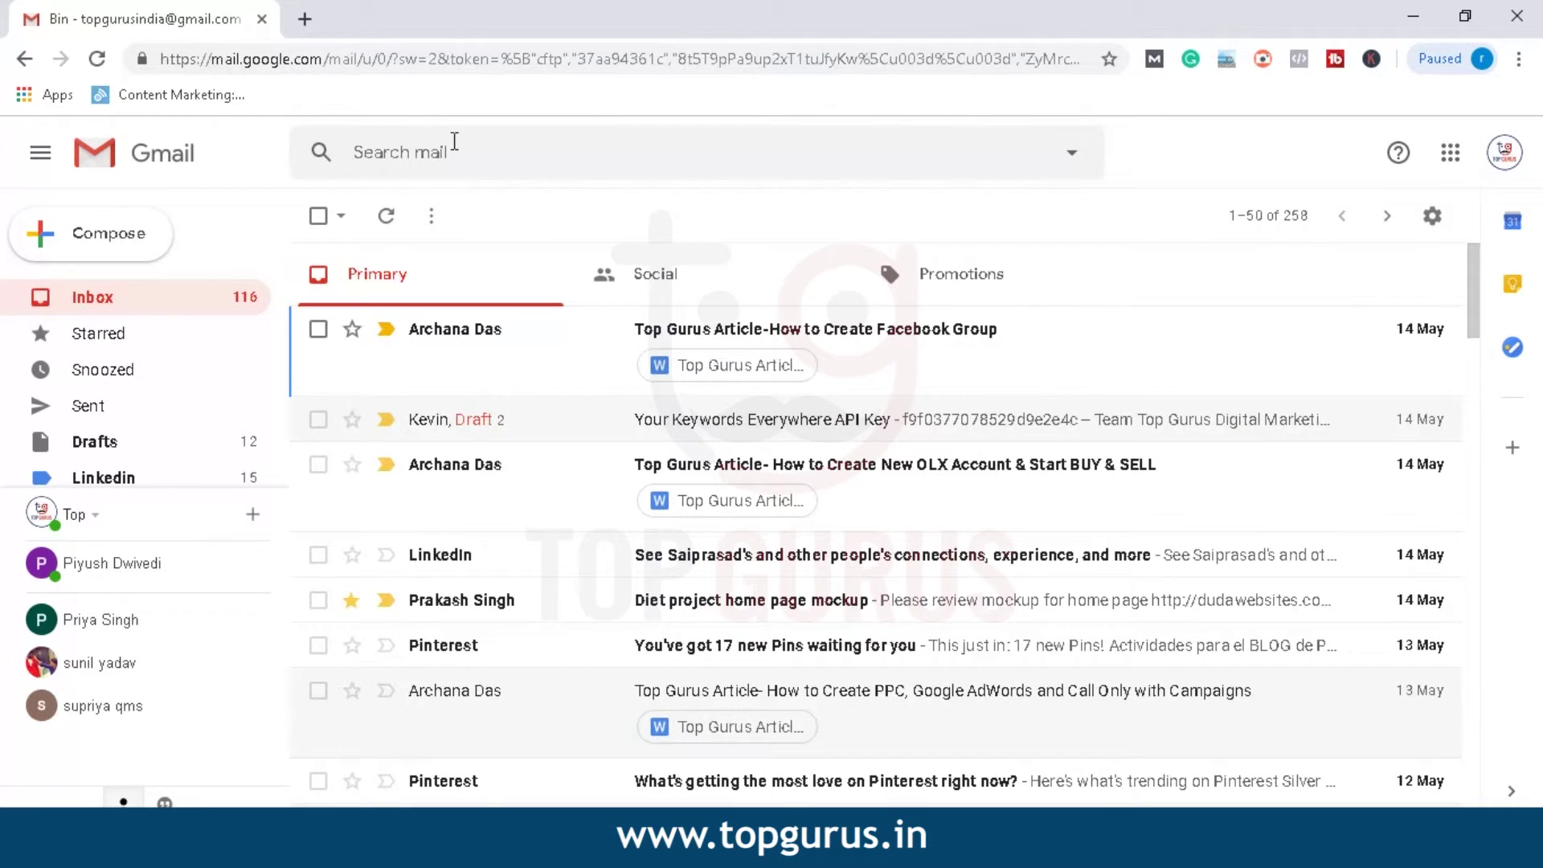
Search all mail for messages matching a contact's first name
click(418, 145)
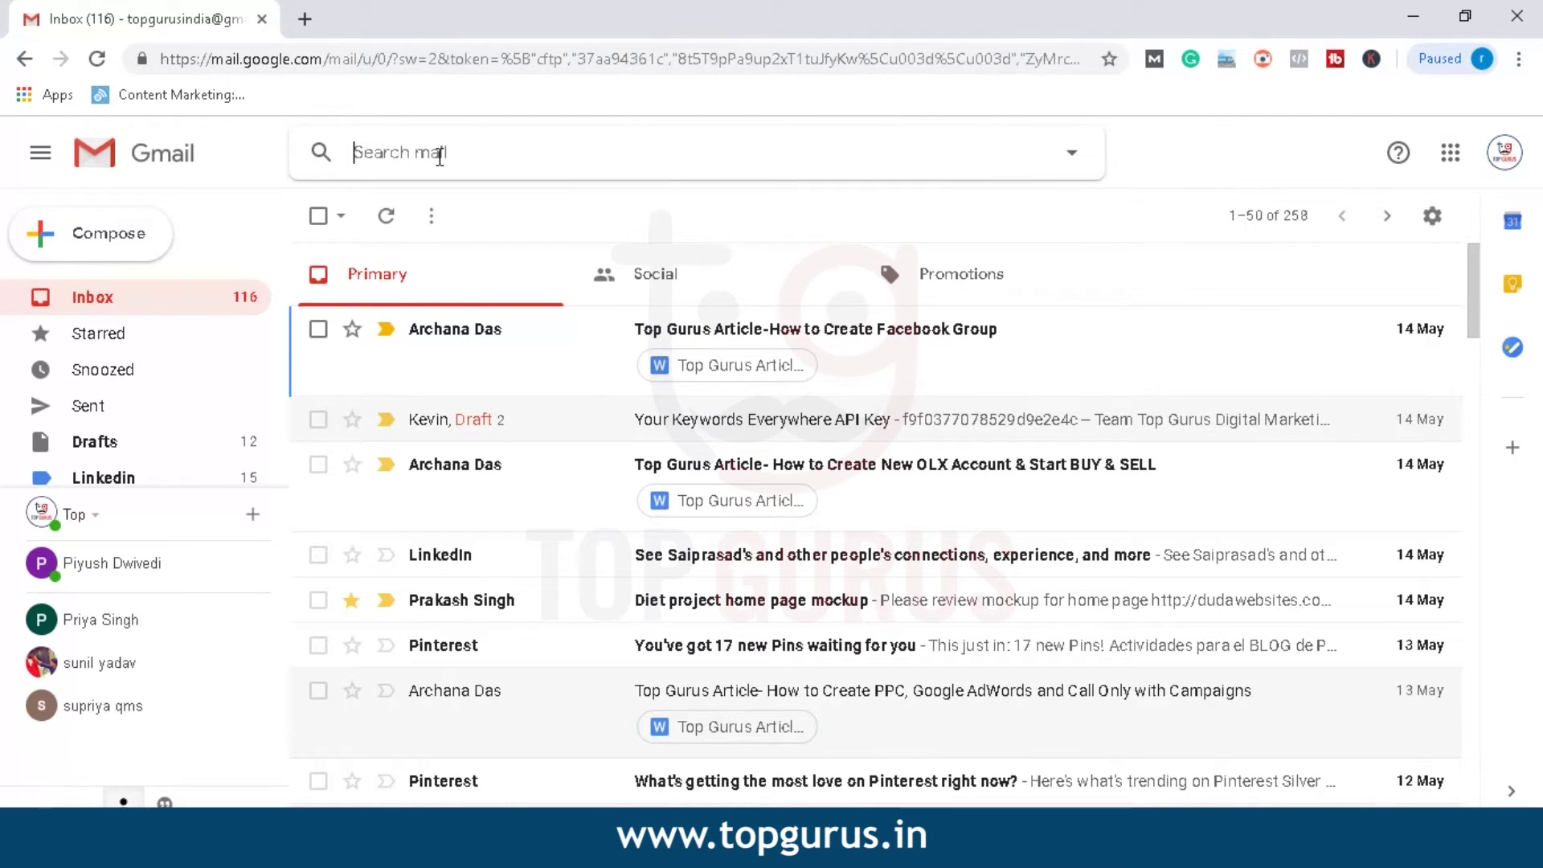
text(sunil)
key(Return)
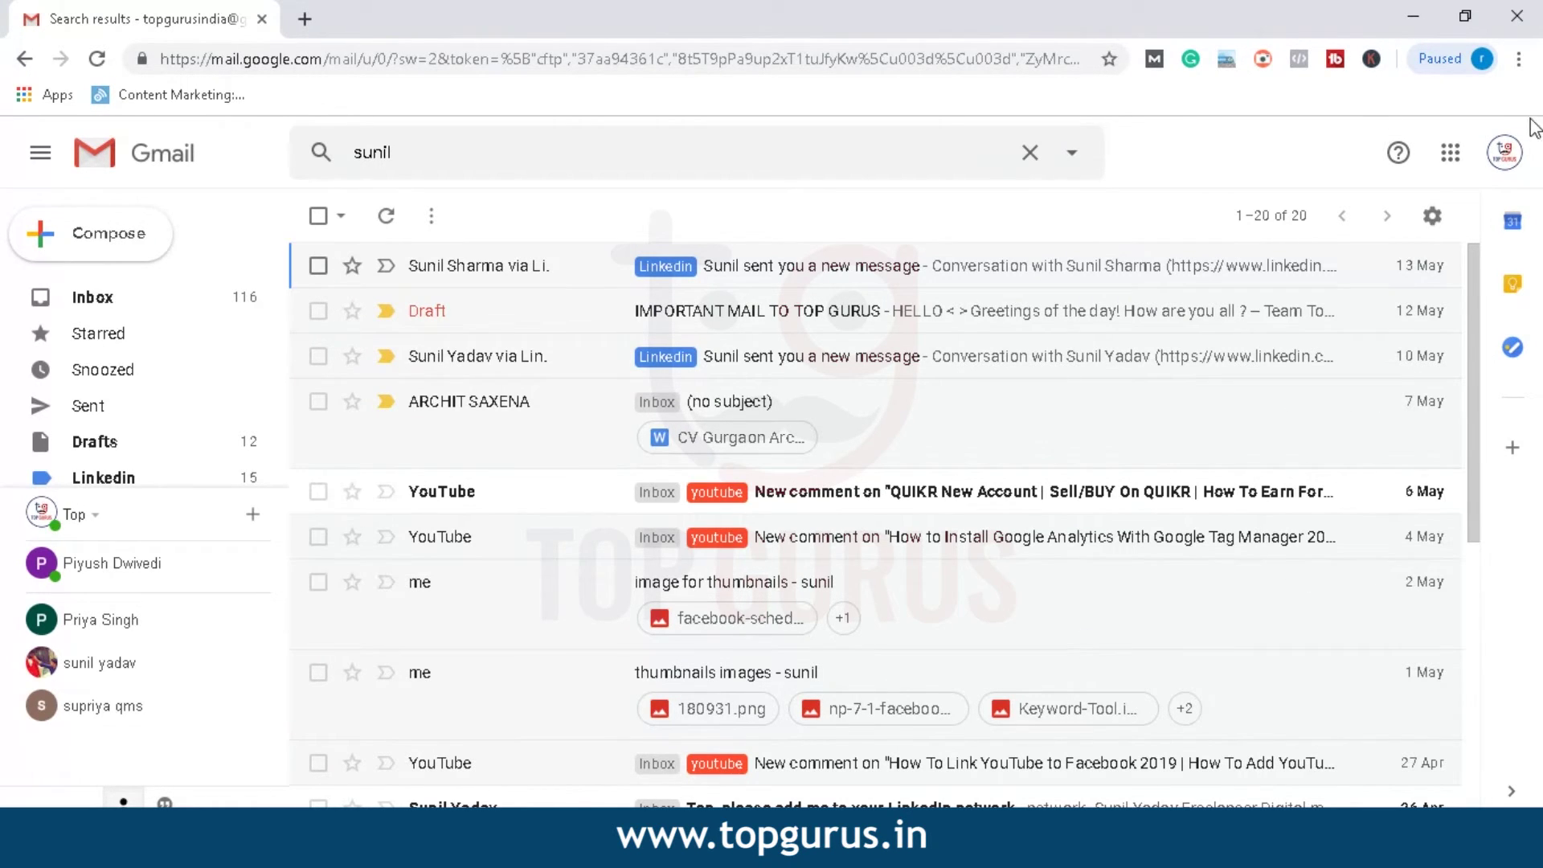
Bring up the profile details of the signed-in Google account along with the account switching and sign-out options
click(1504, 157)
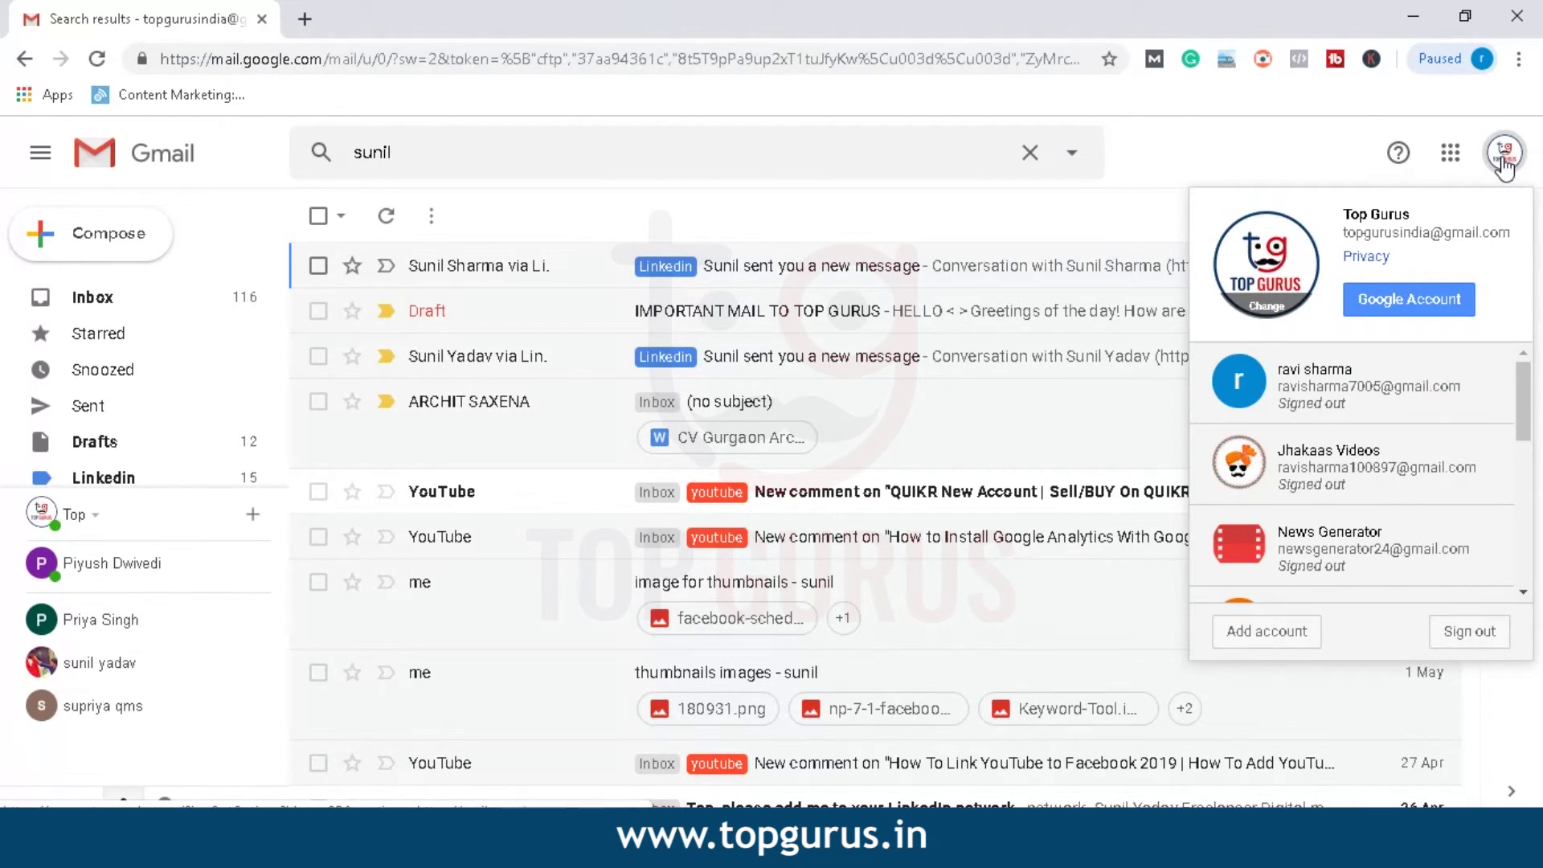